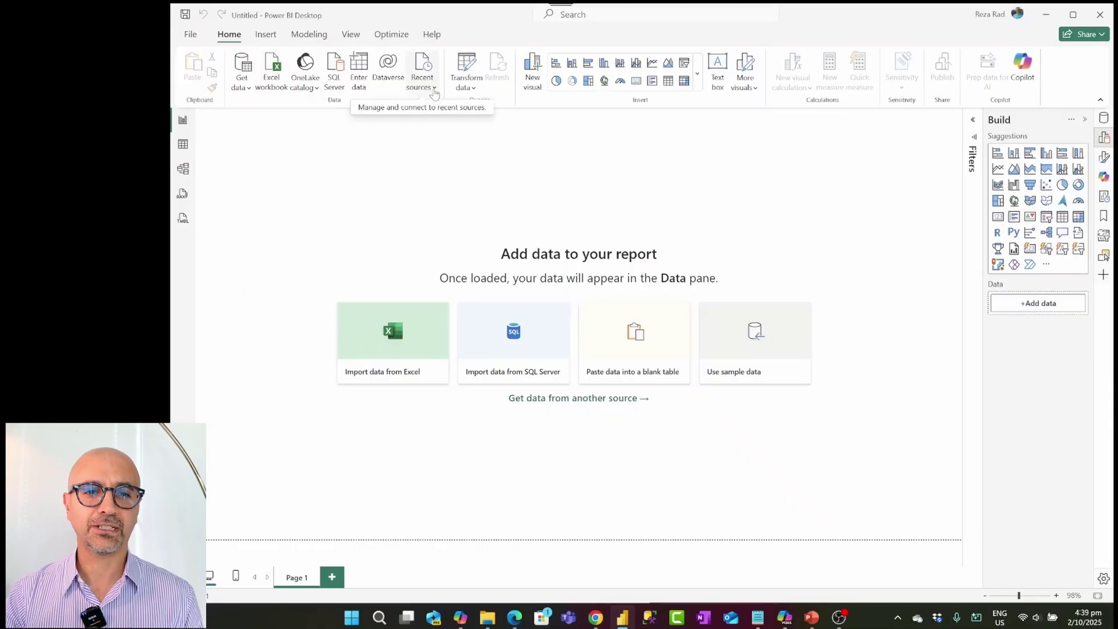
- Reconnect to the recent AcademyLog database and load its VideoPlayLog table
click(431, 87)
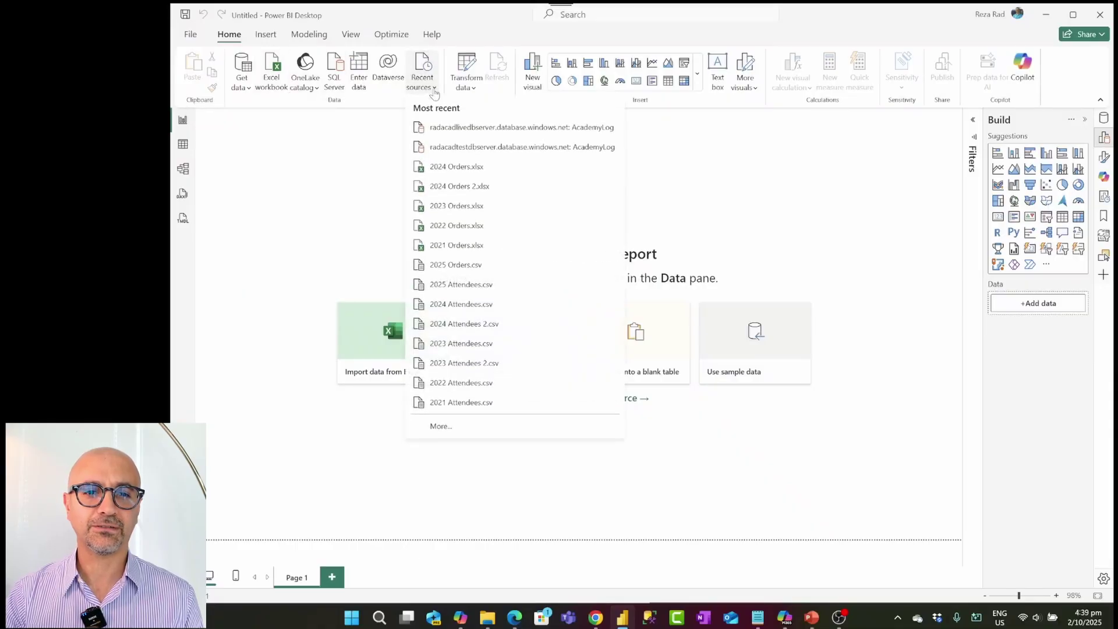
click(479, 128)
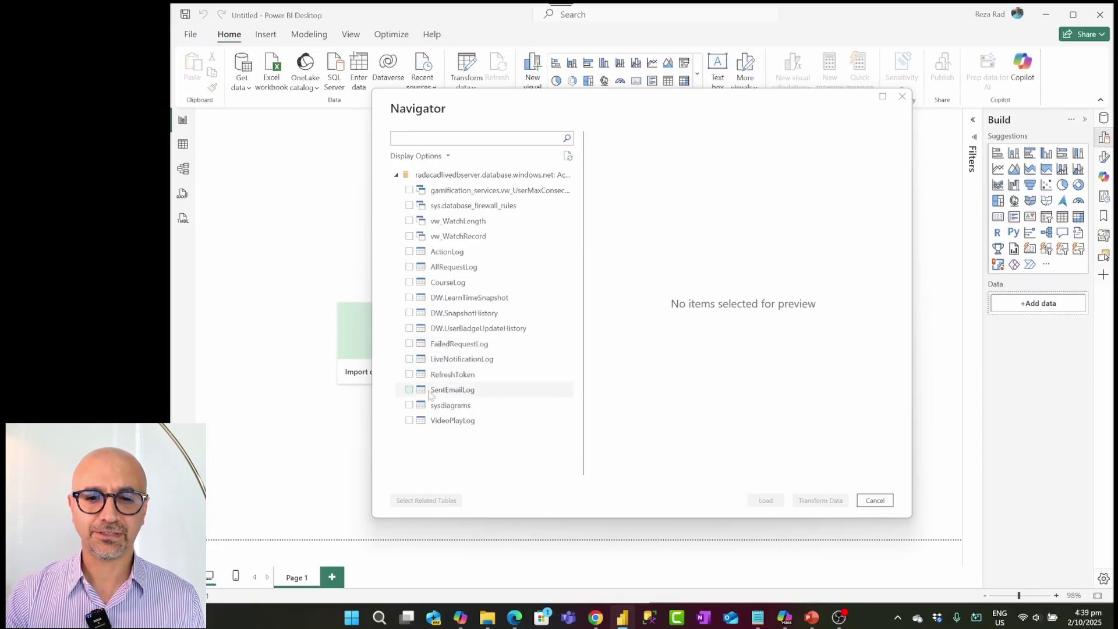
click(409, 420)
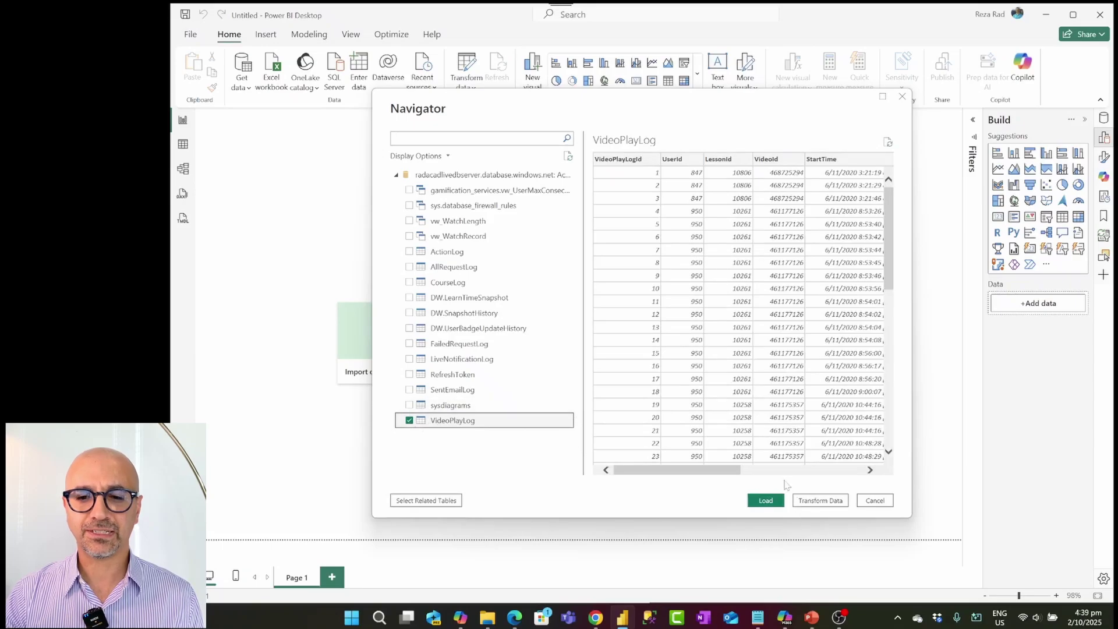
click(765, 501)
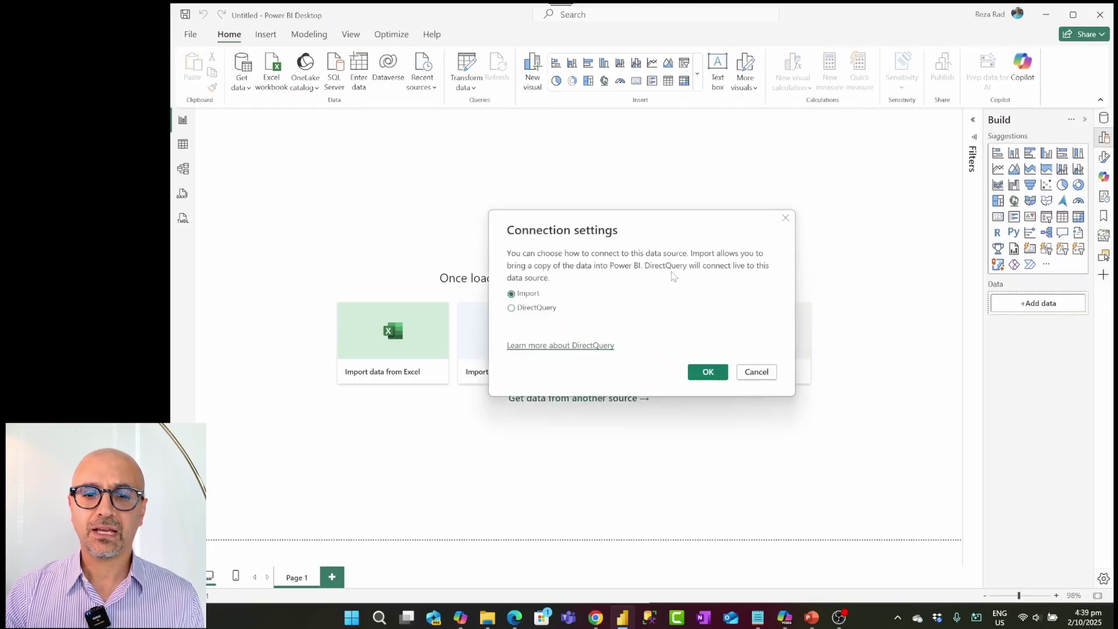
- Set the VideoPlayLog connection mode to DirectQuery and confirm it
click(535, 314)
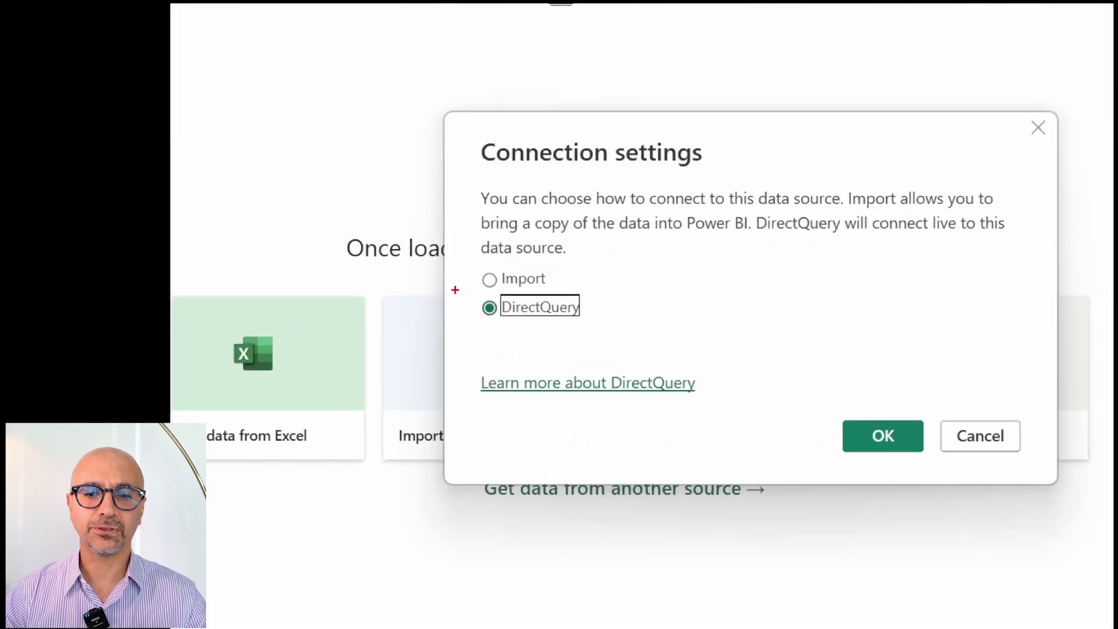
drag(468, 288, 610, 332)
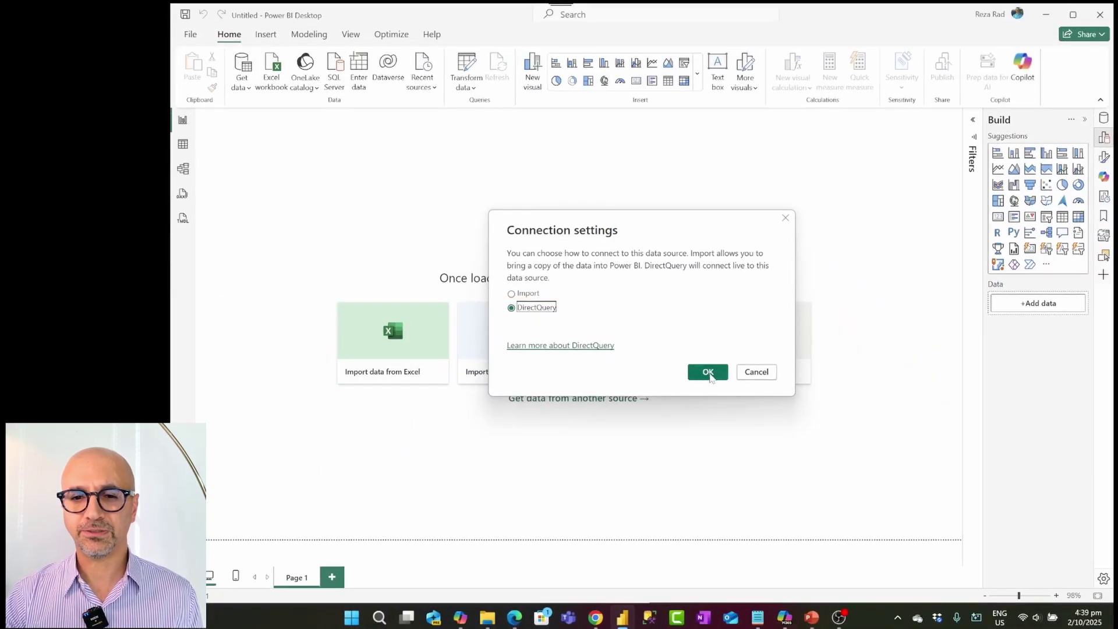
click(708, 372)
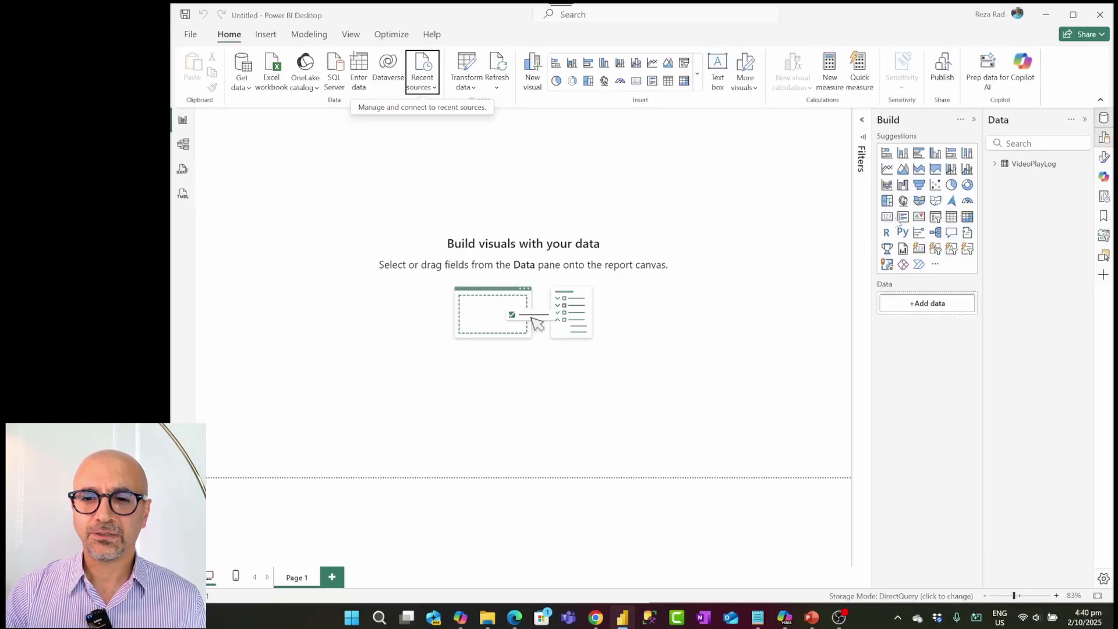
- Add a card showing the count of VideoPlayLogId (412.85K)
click(994, 164)
drag(1048, 302, 307, 181)
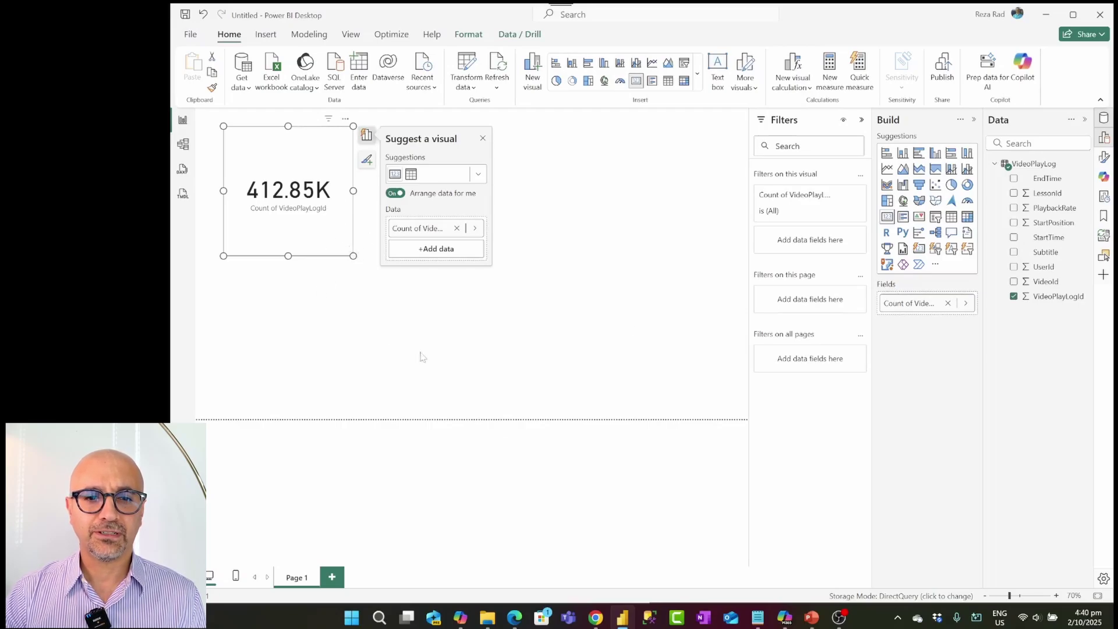
click(661, 278)
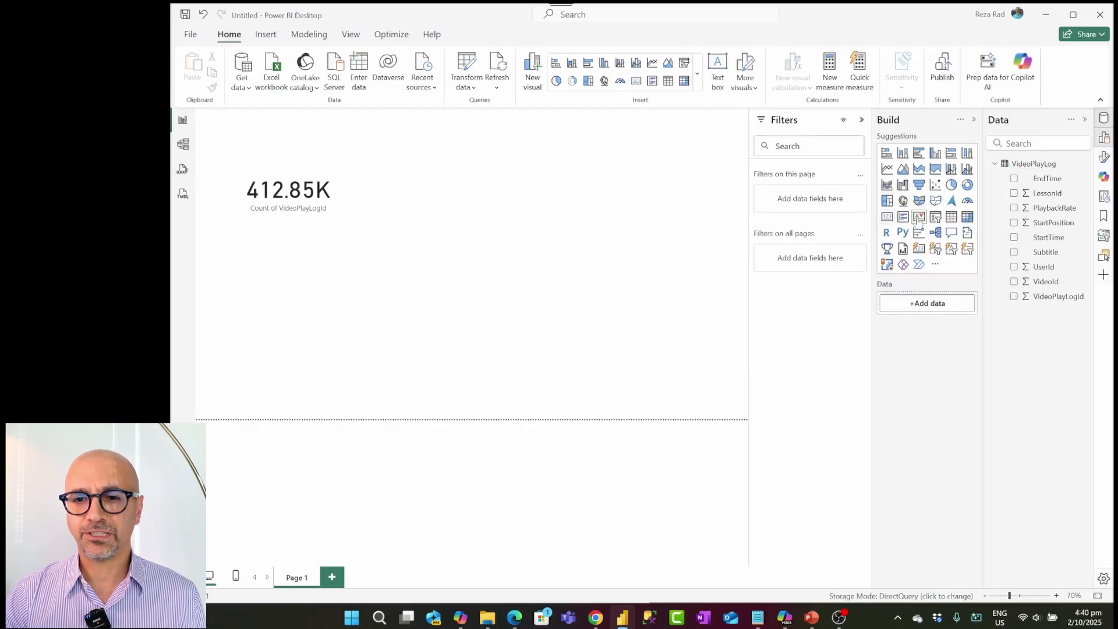
- Insert a table with EndTime, LessonId, PlaybackRate, StartPosition, StartTime, Subtitle, UserId, VideoId and VideoPlayLogId
click(950, 217)
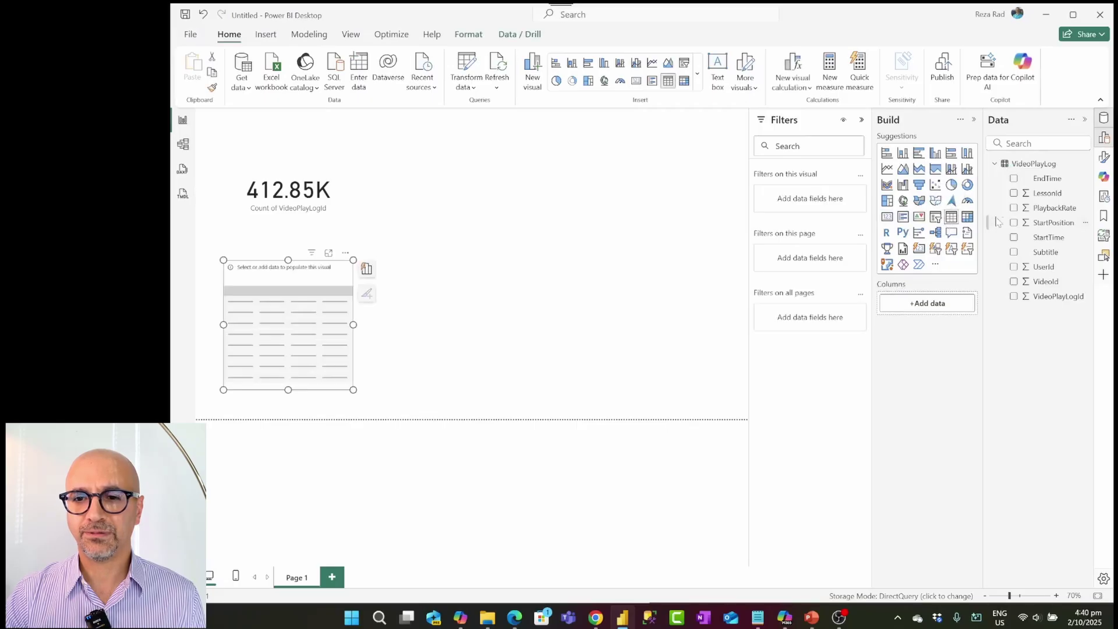
click(1013, 179)
click(1014, 193)
click(1014, 208)
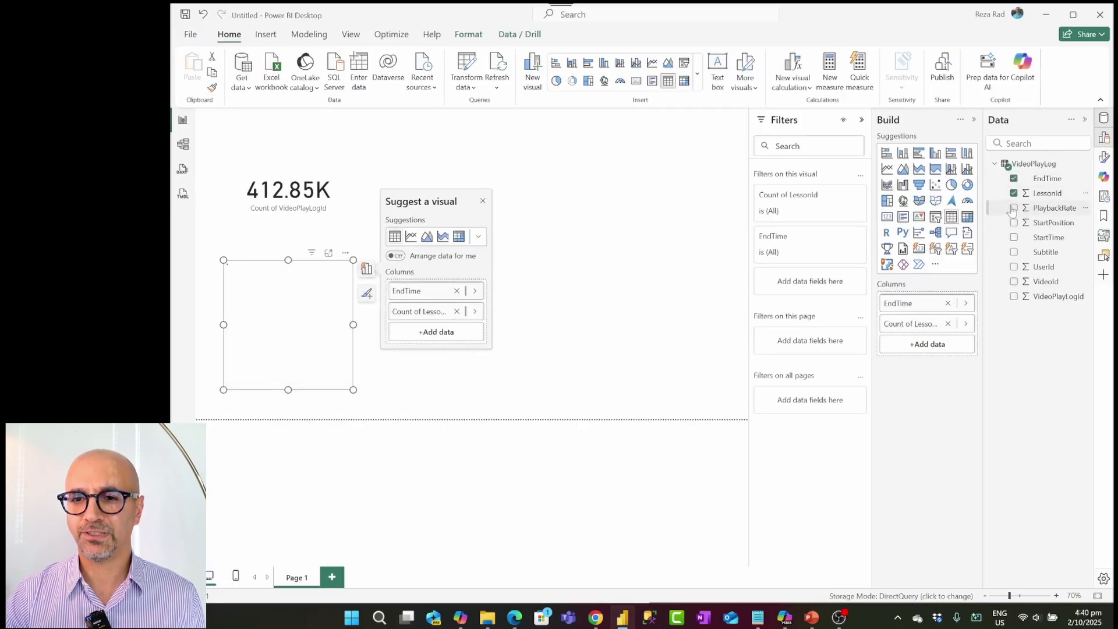
click(1014, 222)
click(1013, 237)
click(1013, 251)
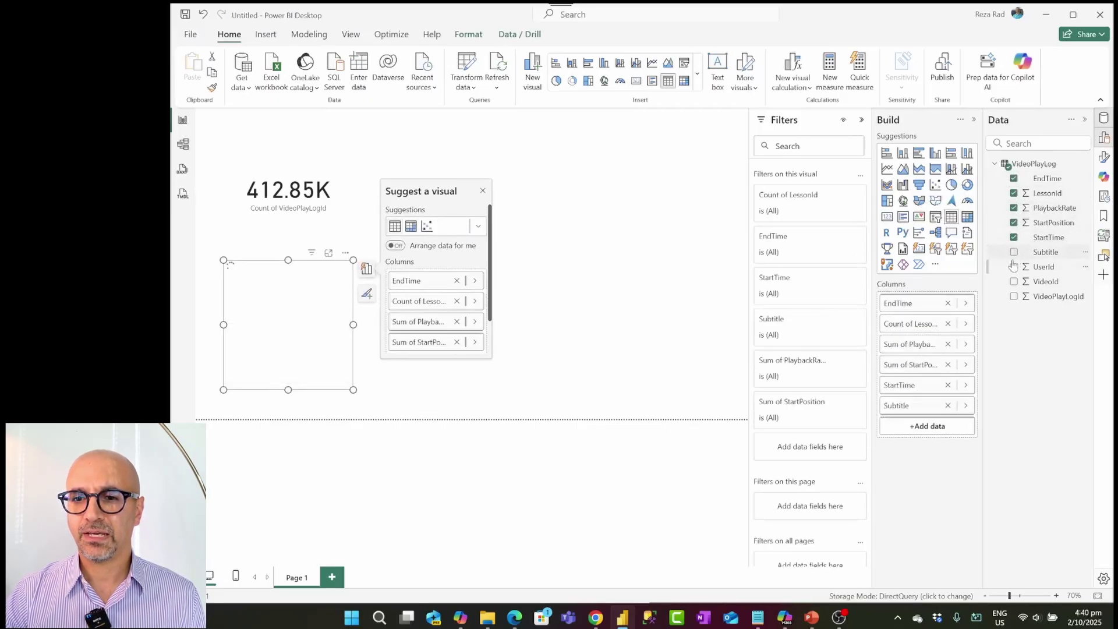
click(1013, 267)
click(1014, 282)
click(1014, 296)
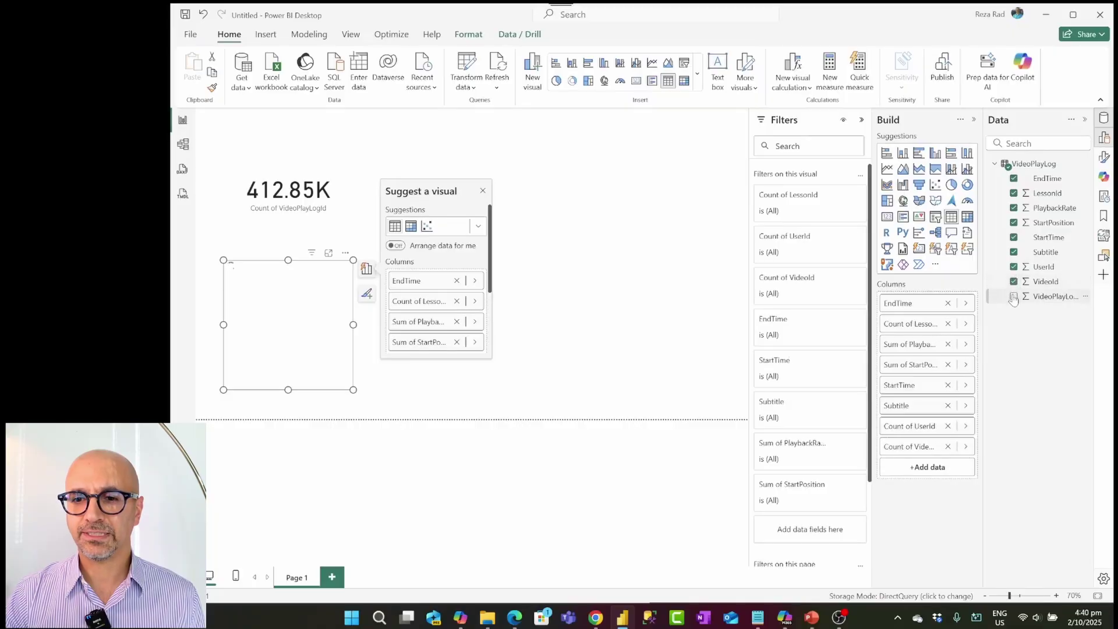
- Widen the table visual across the page and make it taller
drag(354, 325, 583, 352)
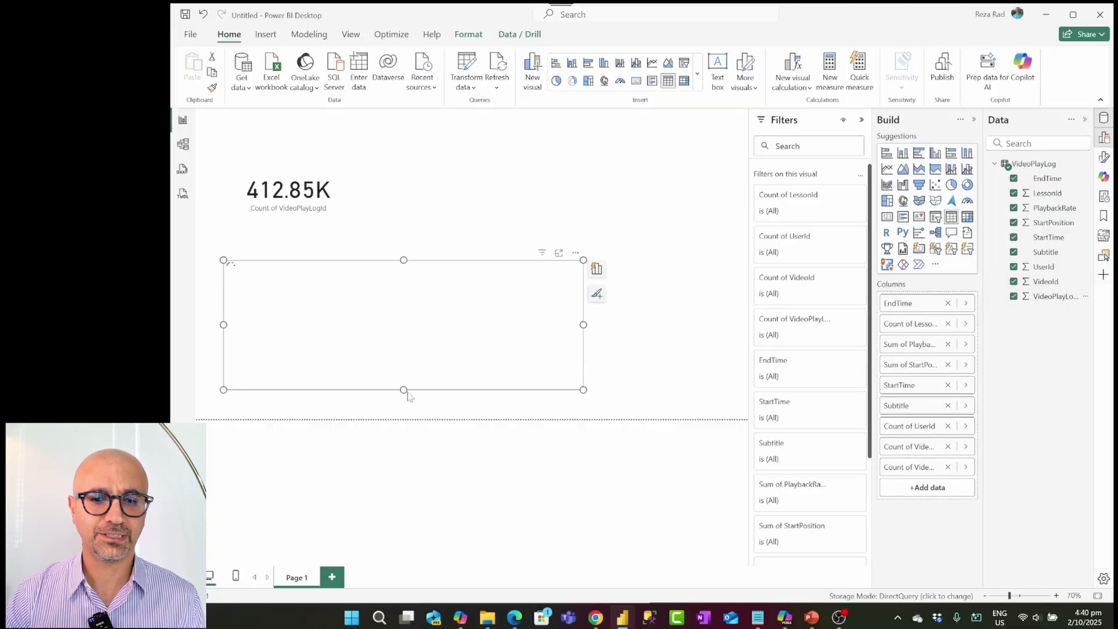
drag(403, 390, 402, 416)
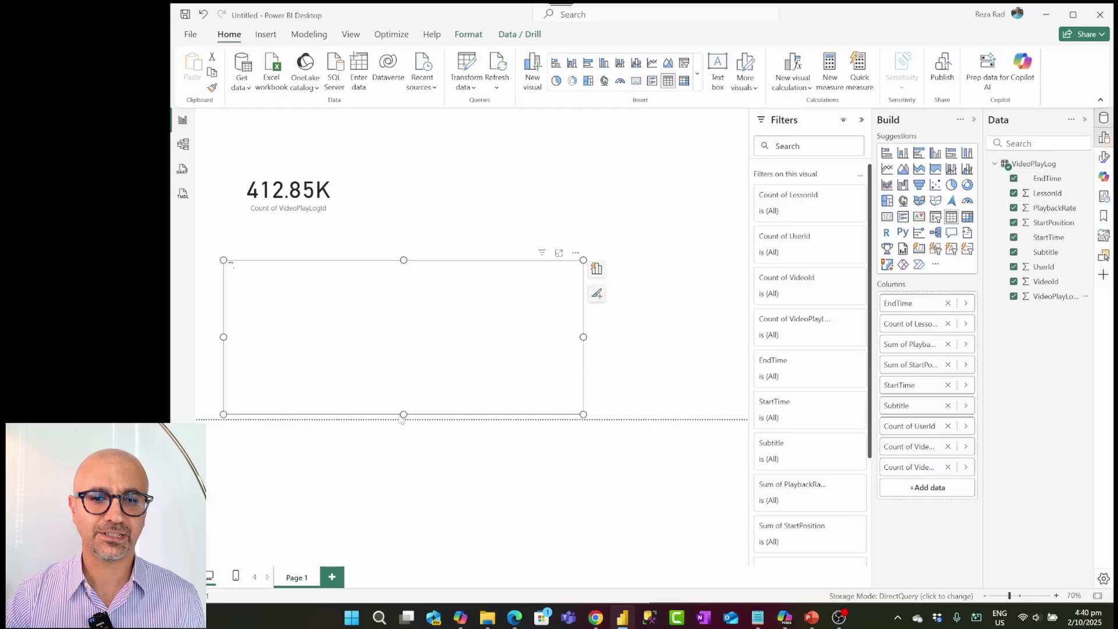
click(406, 366)
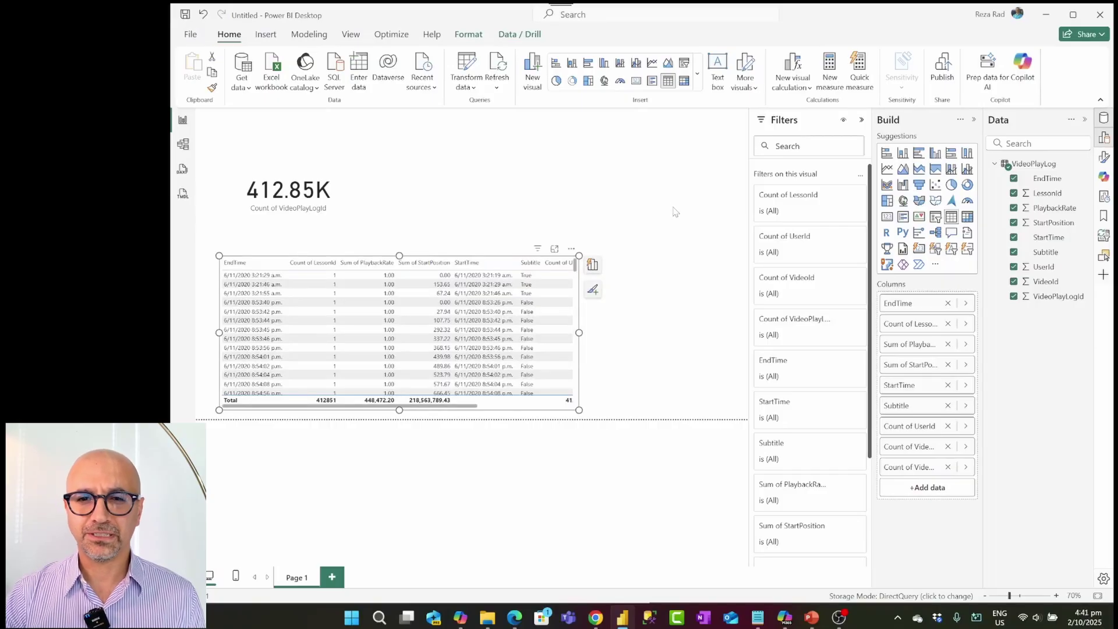
- Add a VideoId slicer styled as a vertical list
click(636, 187)
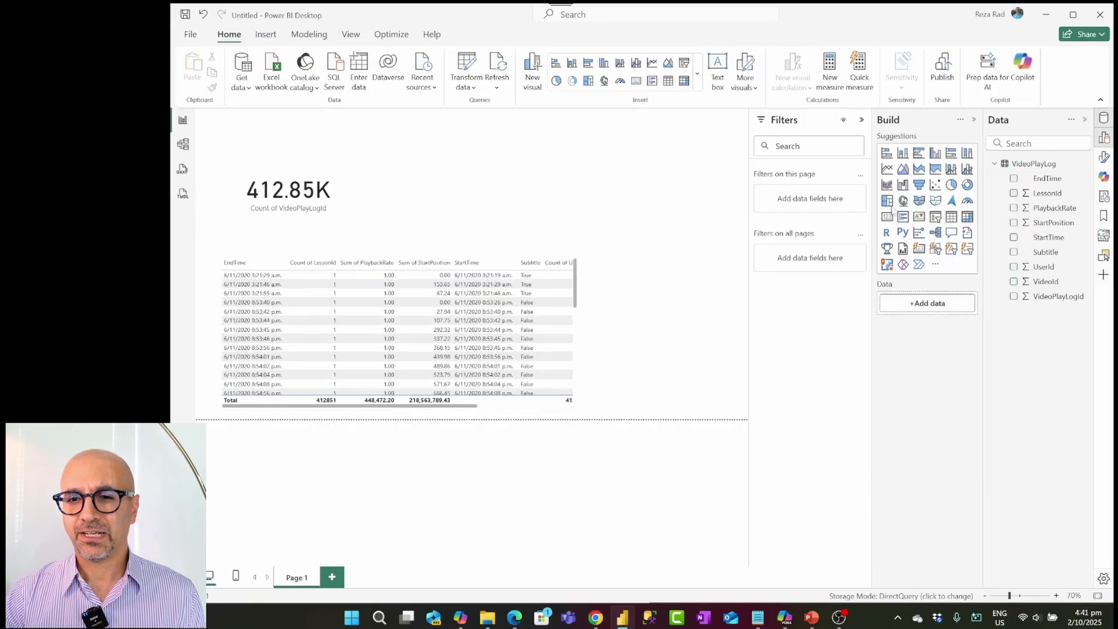
click(935, 217)
drag(1048, 283, 640, 180)
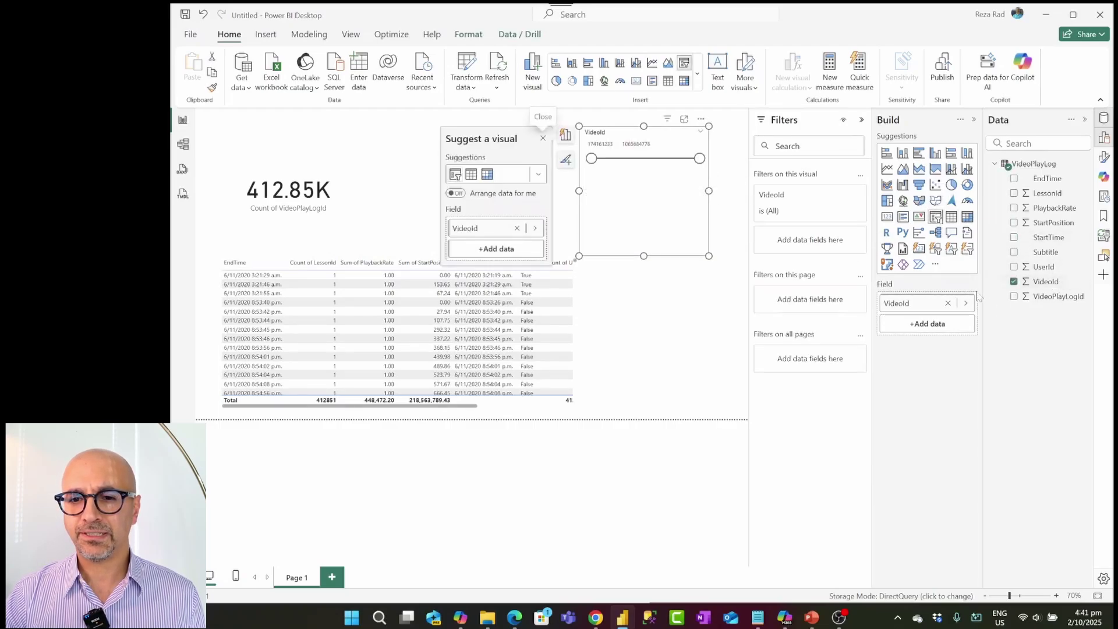
click(1105, 158)
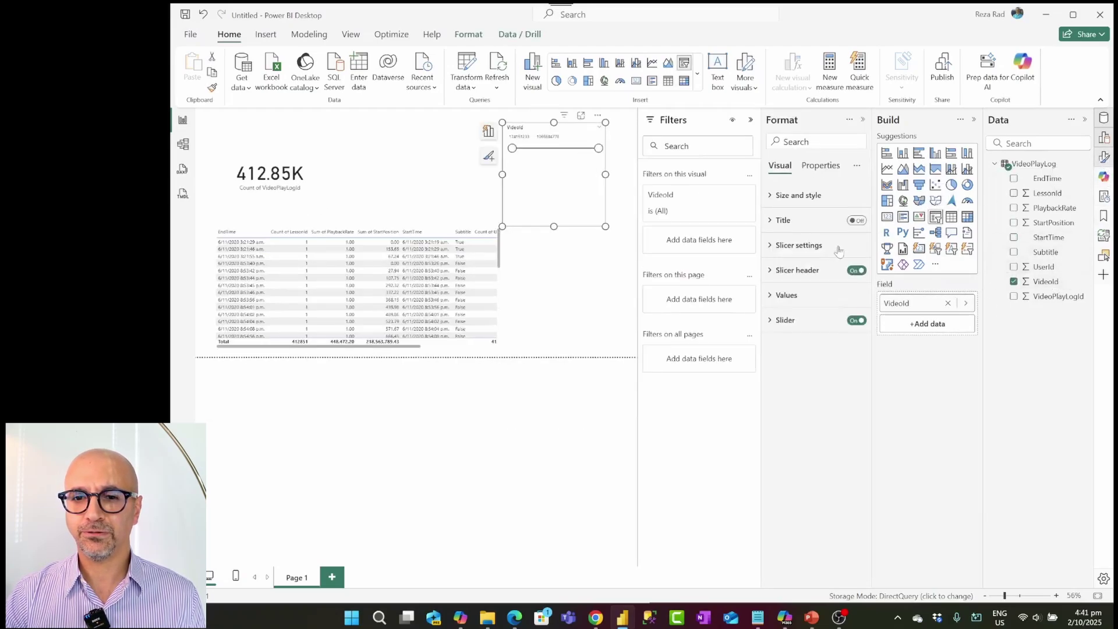
click(795, 245)
click(801, 307)
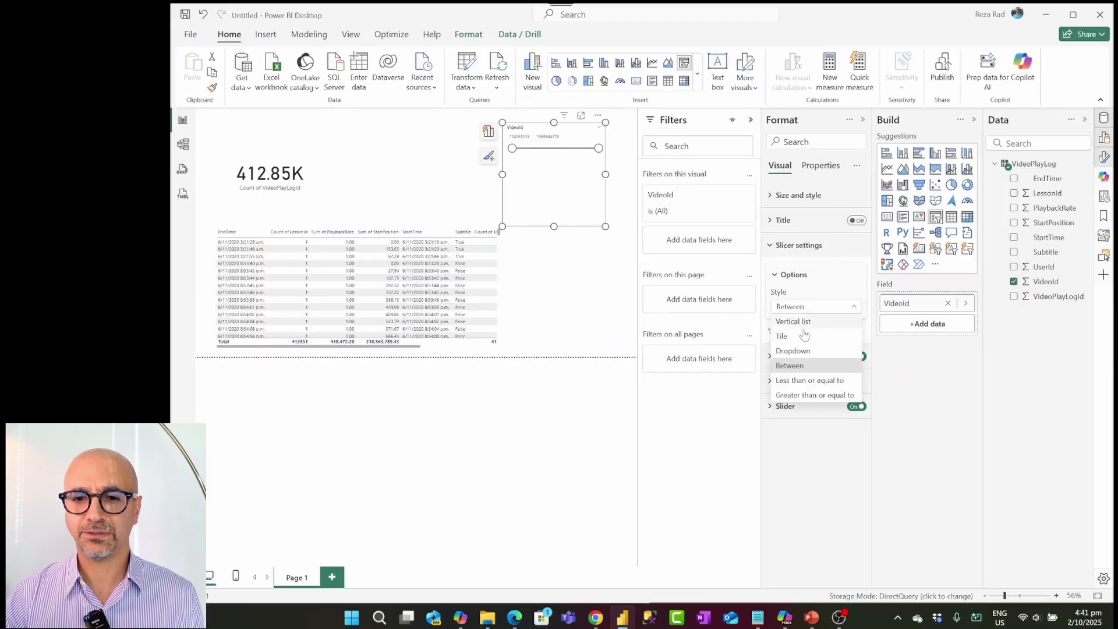
click(802, 320)
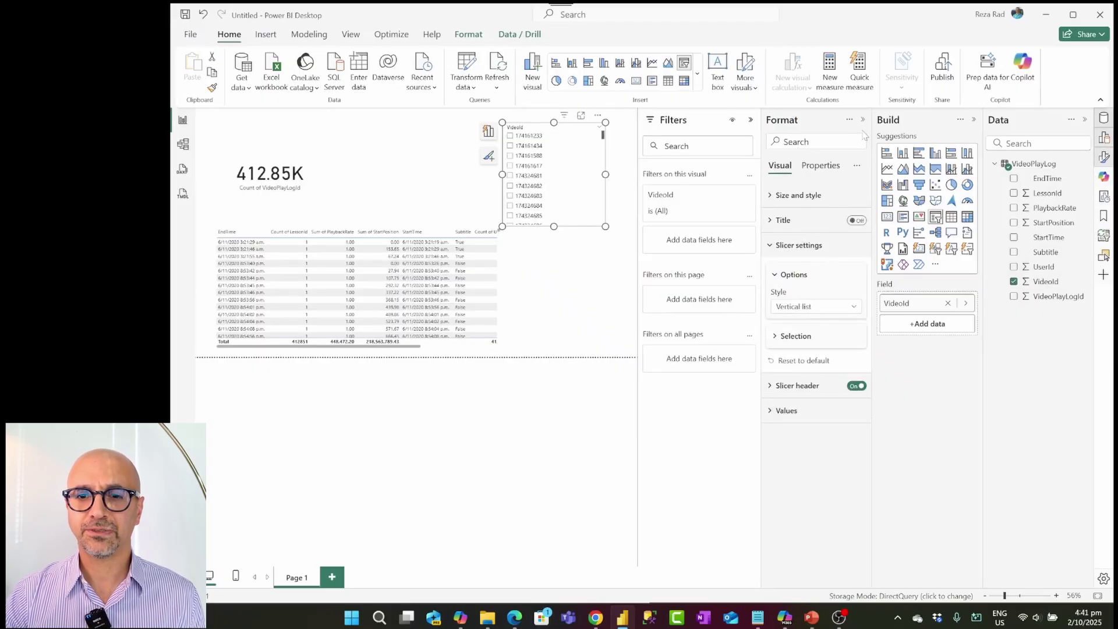
click(862, 119)
- Resize the VideoId slicer taller and collapse the Filters, Build and Data panes
click(861, 120)
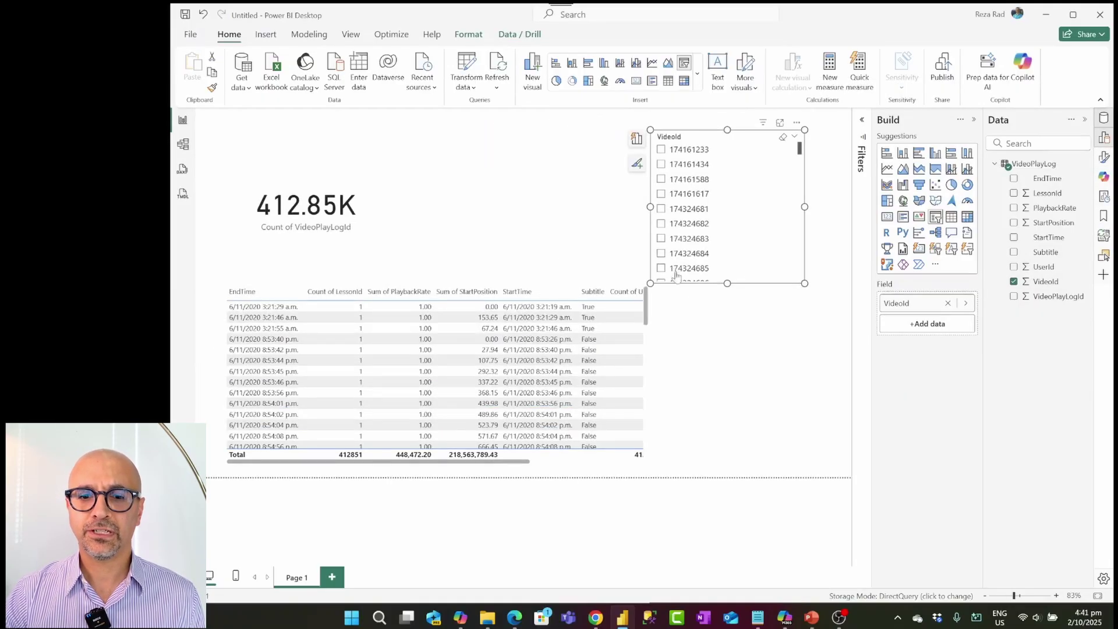
click(722, 380)
drag(650, 284, 722, 409)
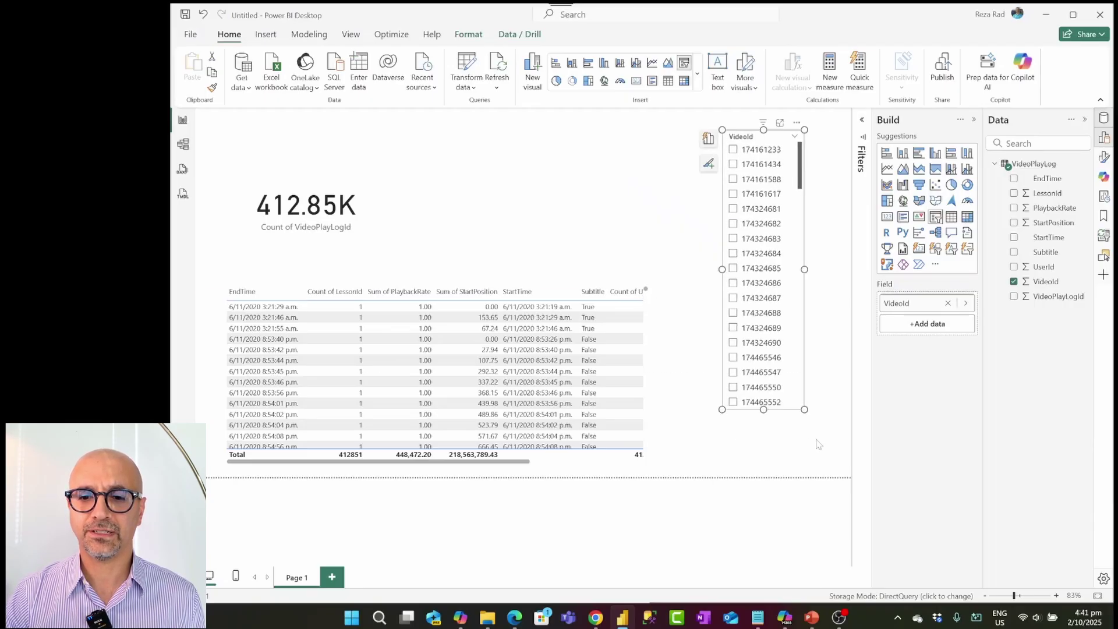
drag(722, 409, 701, 465)
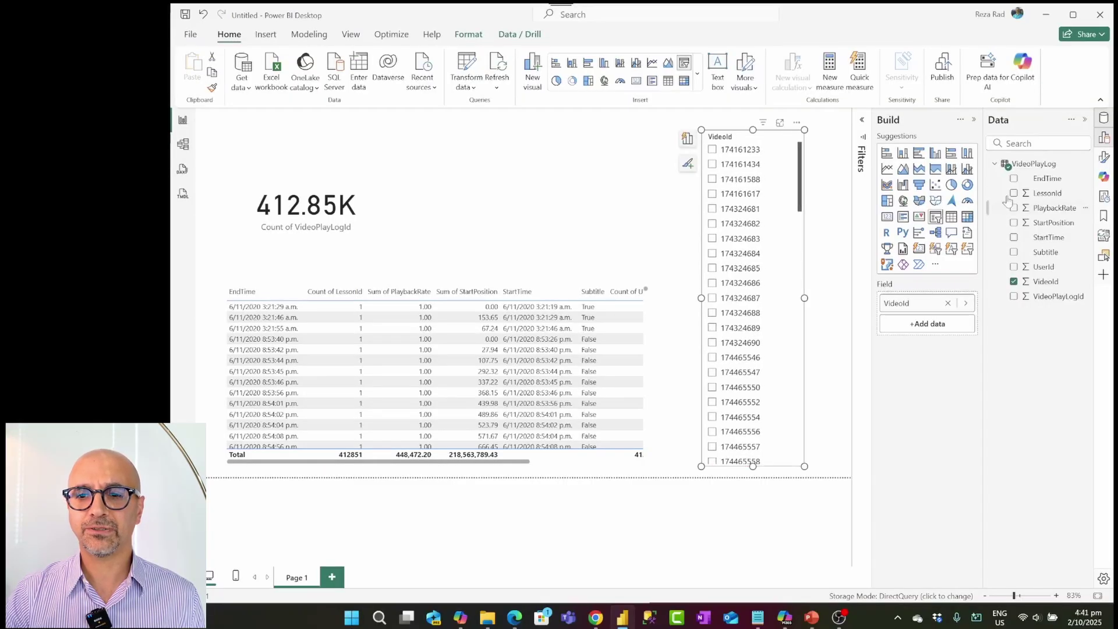
click(973, 120)
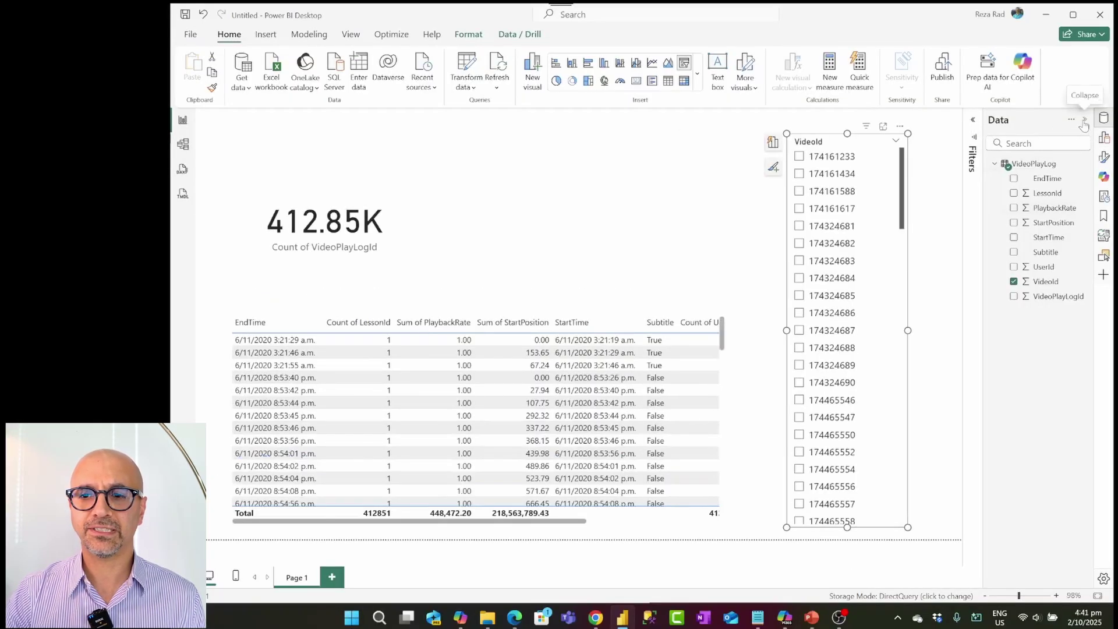
click(1084, 120)
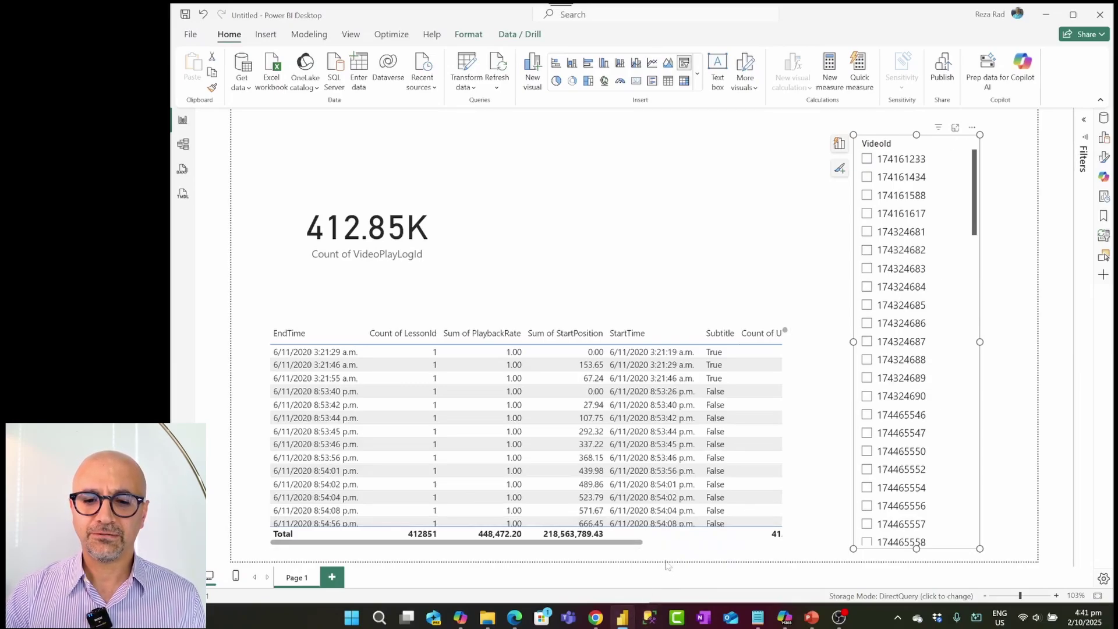
- Launch a second Power BI Desktop window from the taskbar and start a blank report
right_click(624, 620)
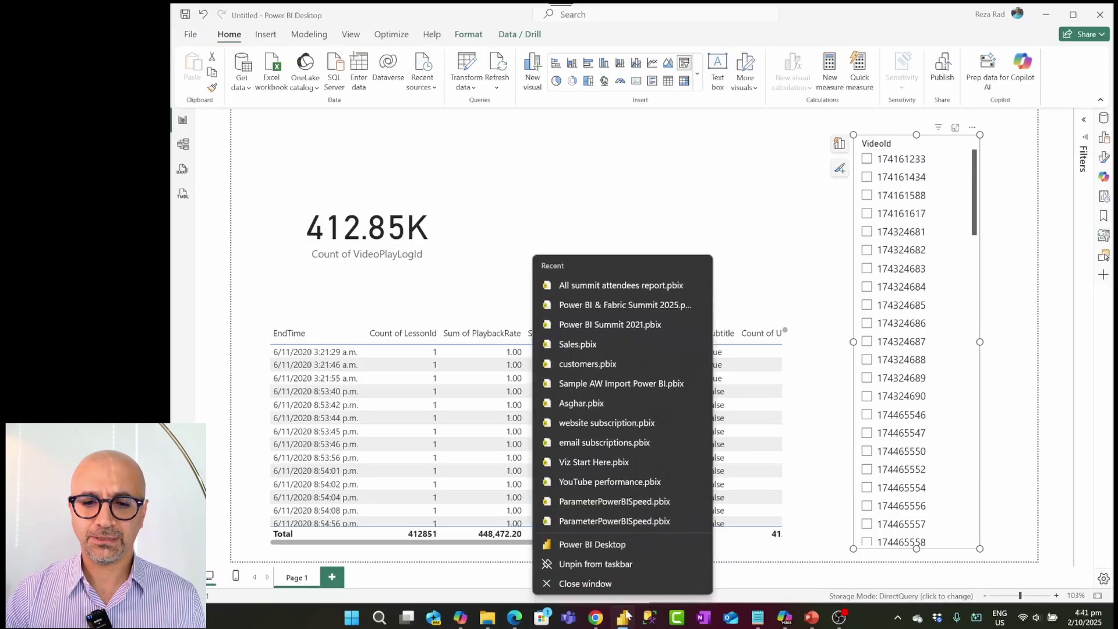
click(620, 542)
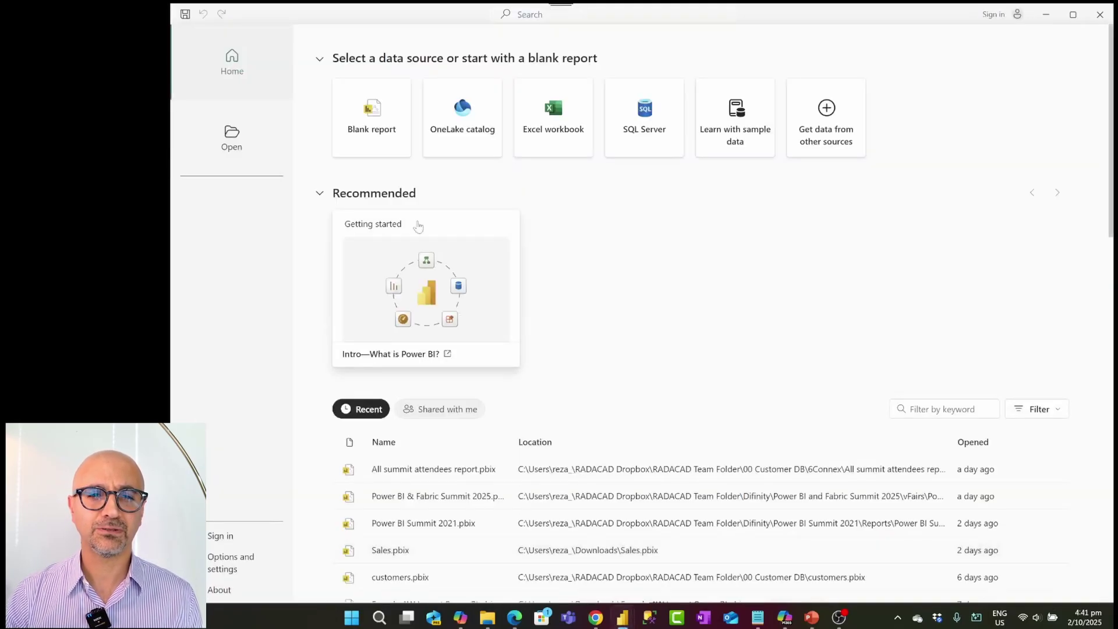
click(390, 124)
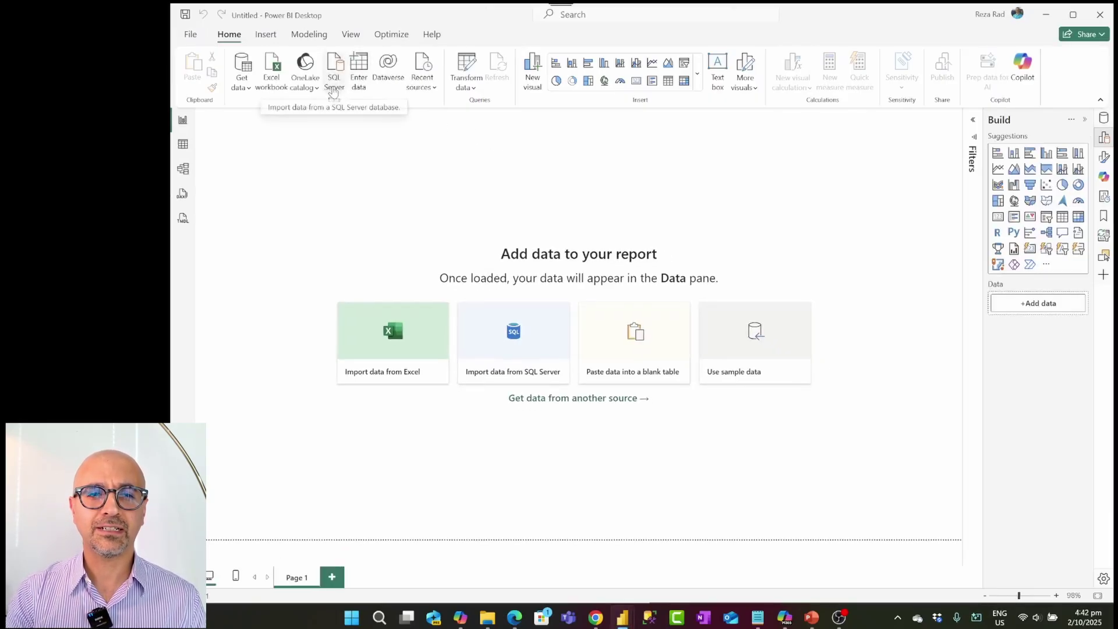
- Reconnect to the recent AcademyLog SQL source and load the VideoPlayLog table
click(423, 81)
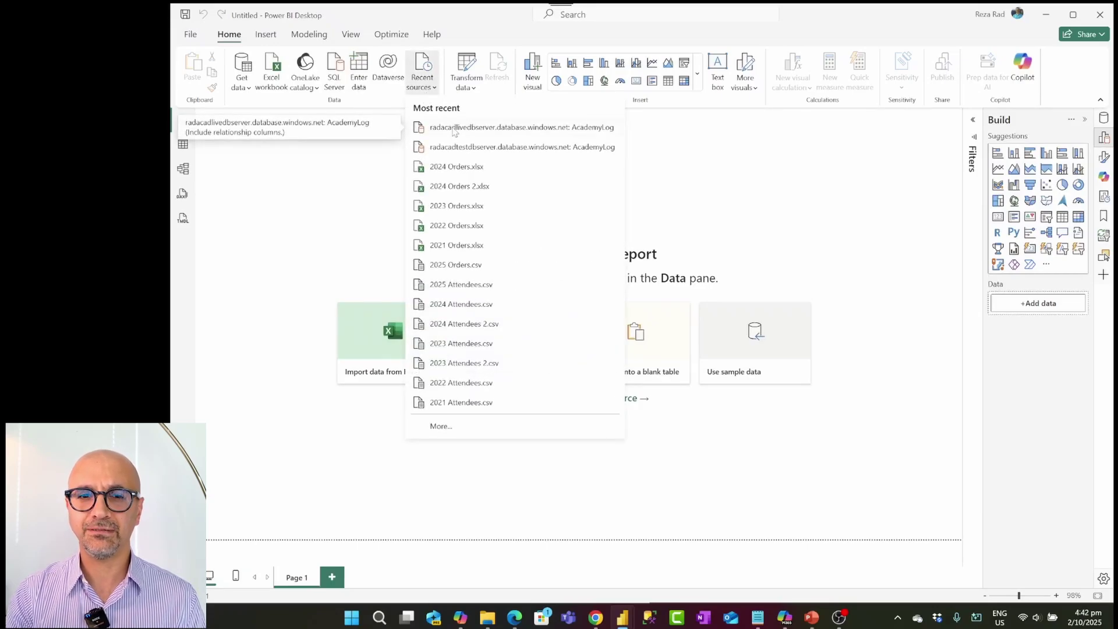
click(453, 128)
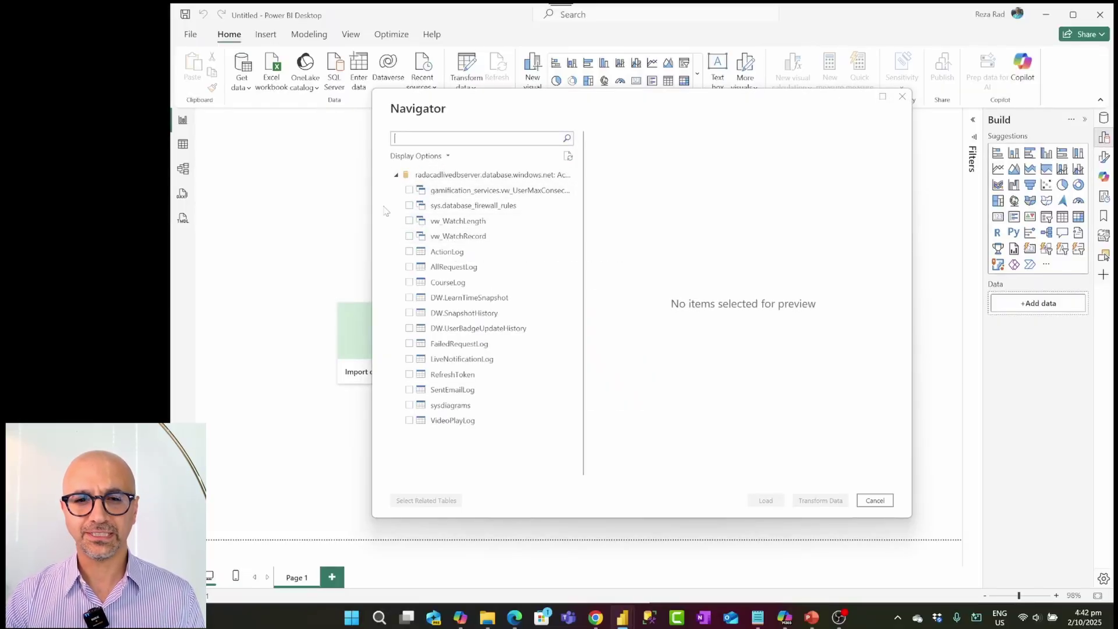
click(410, 421)
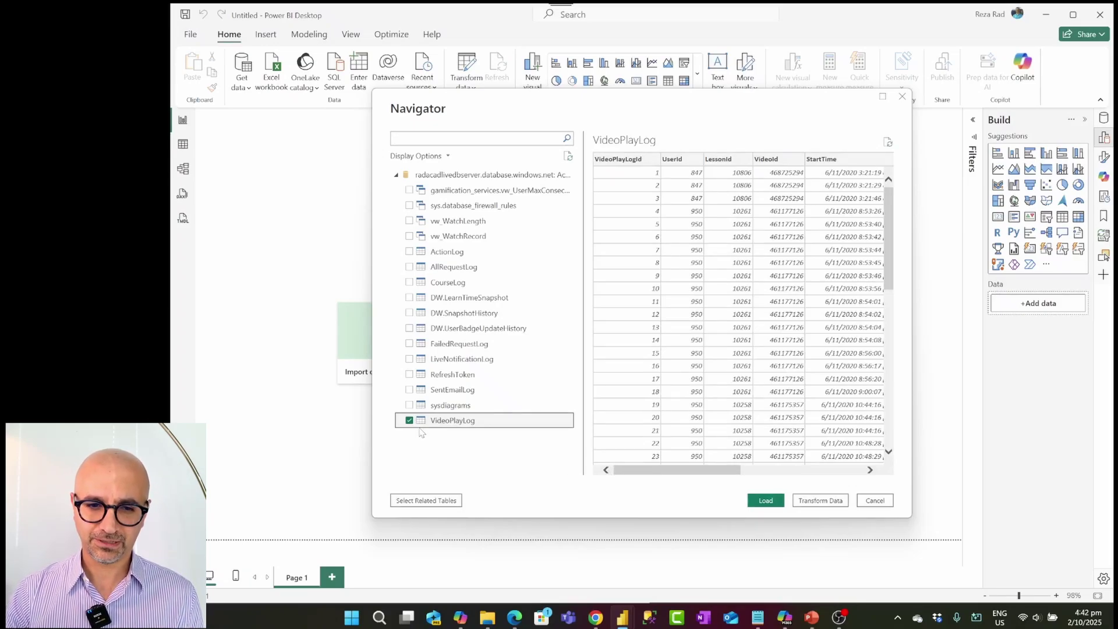
click(762, 500)
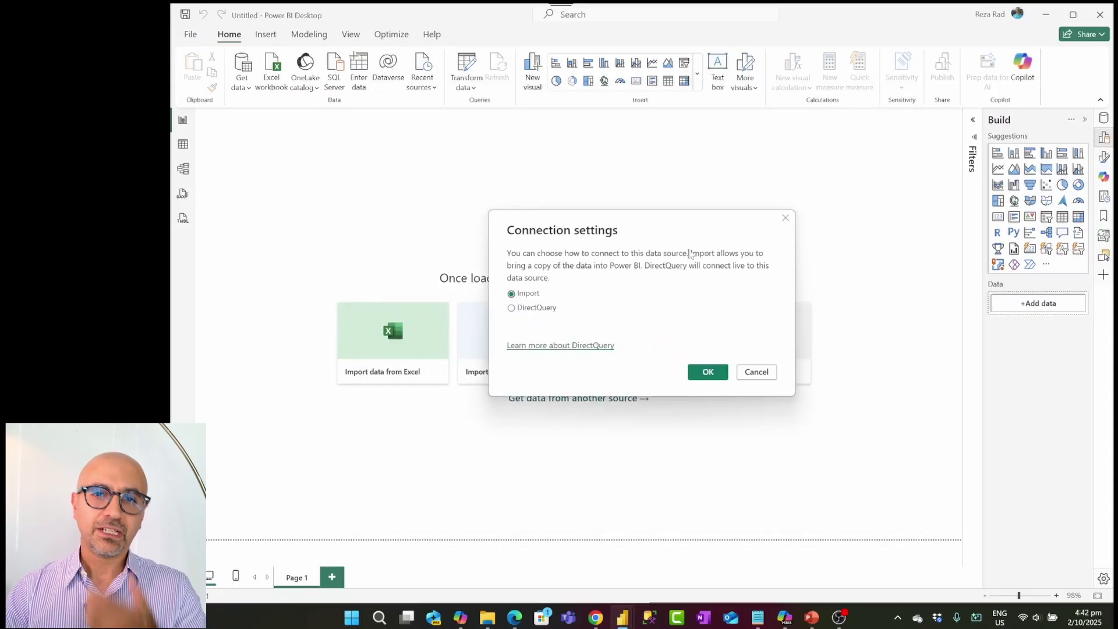
- Keep Import as the VideoPlayLog connection mode and confirm to start loading
click(522, 296)
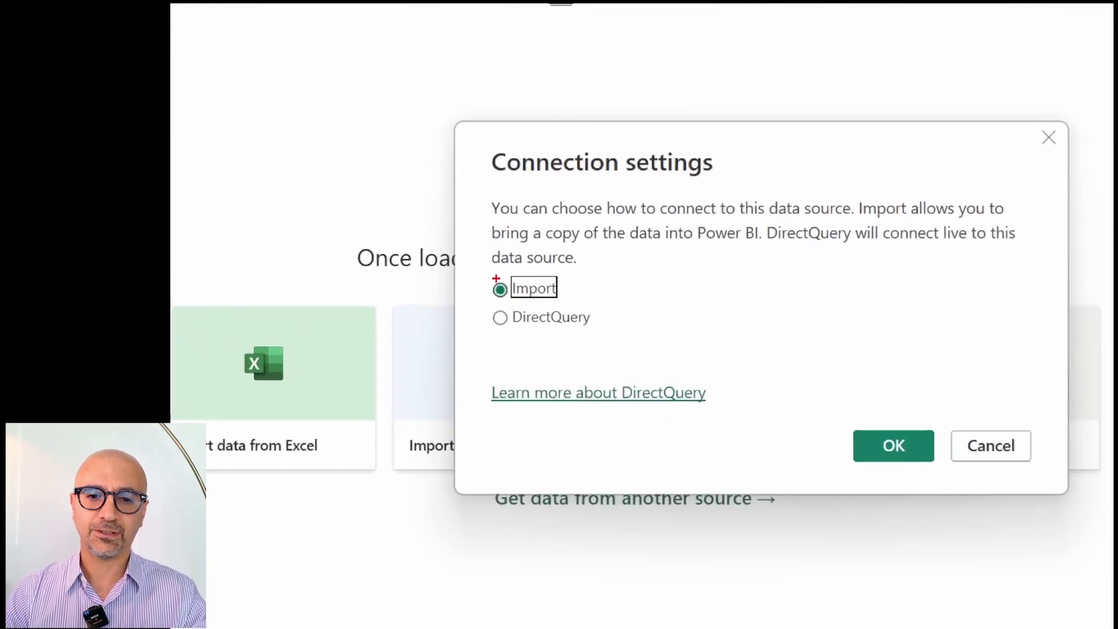
drag(489, 270, 574, 300)
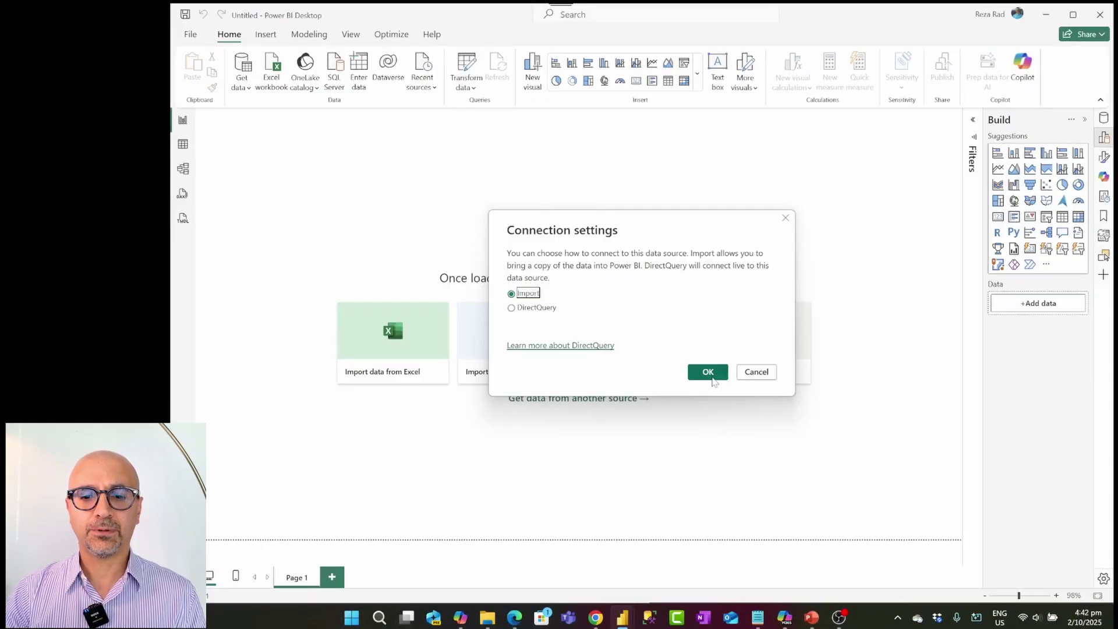
click(707, 373)
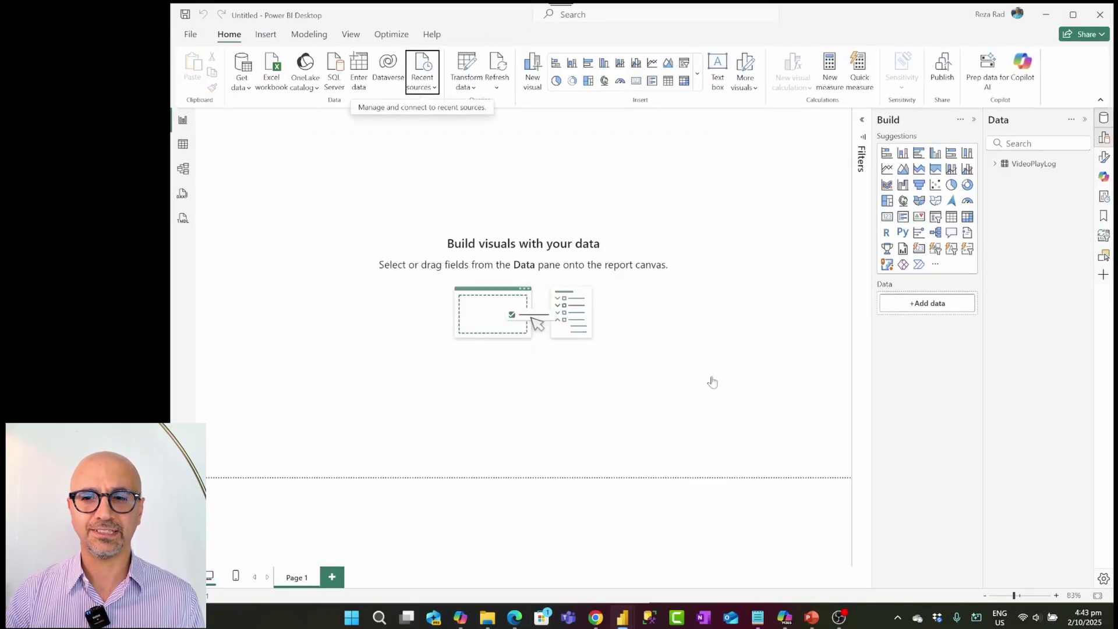
- Check the 412,851 imported VideoPlayLog rows in Table view, then return to Report view
click(182, 145)
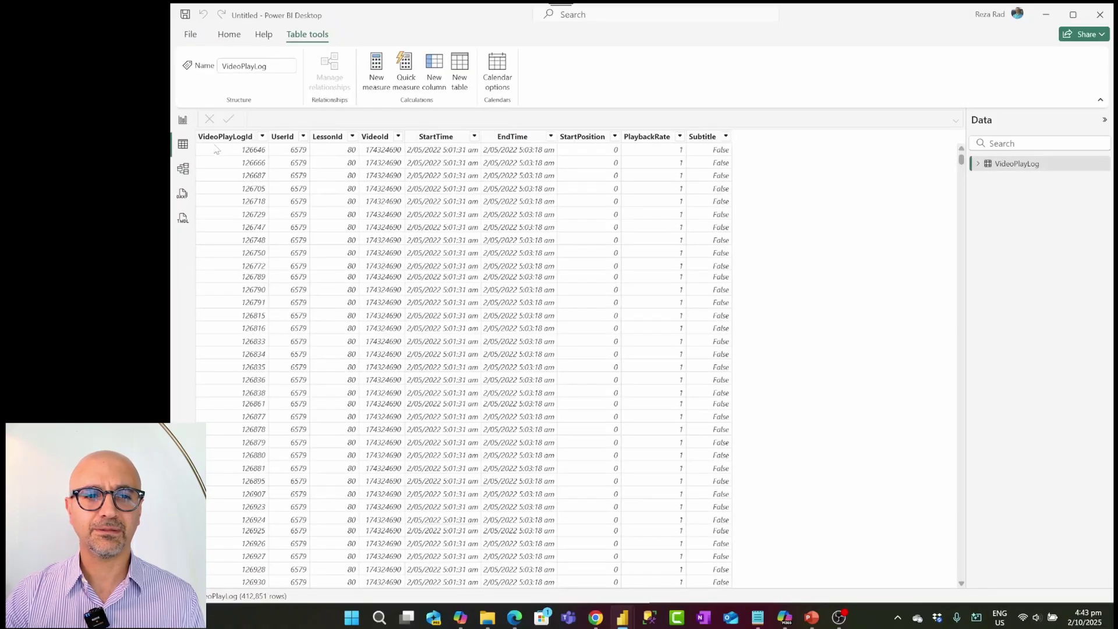
click(182, 121)
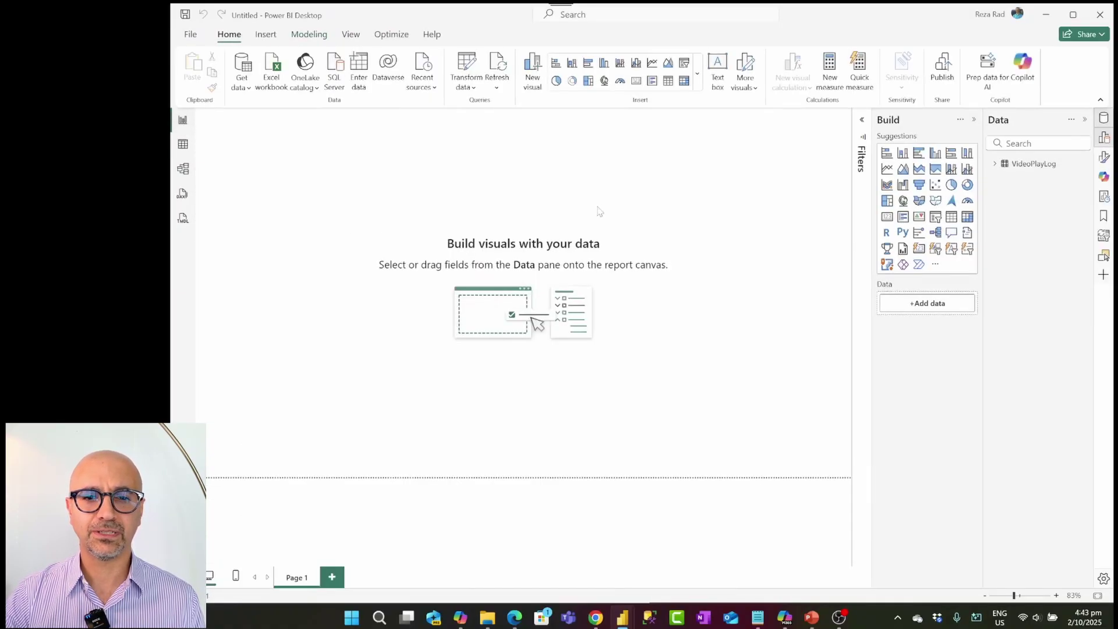
- Copy all three visuals from the DirectQuery report and paste them into the Import report
mouse_move(623, 618)
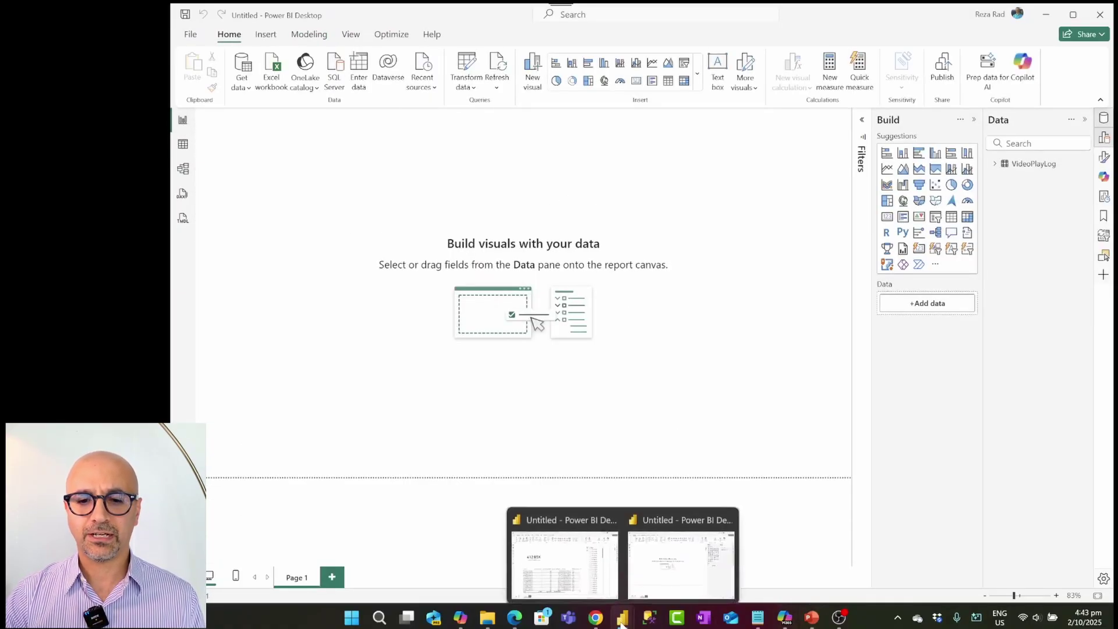
click(591, 582)
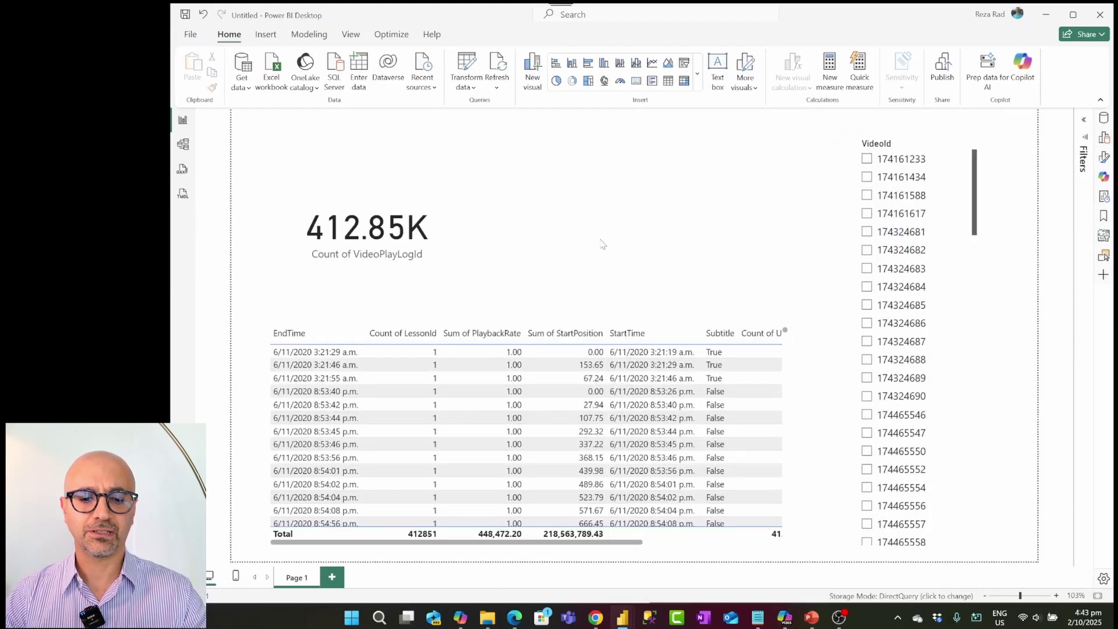
key(ctrl+a)
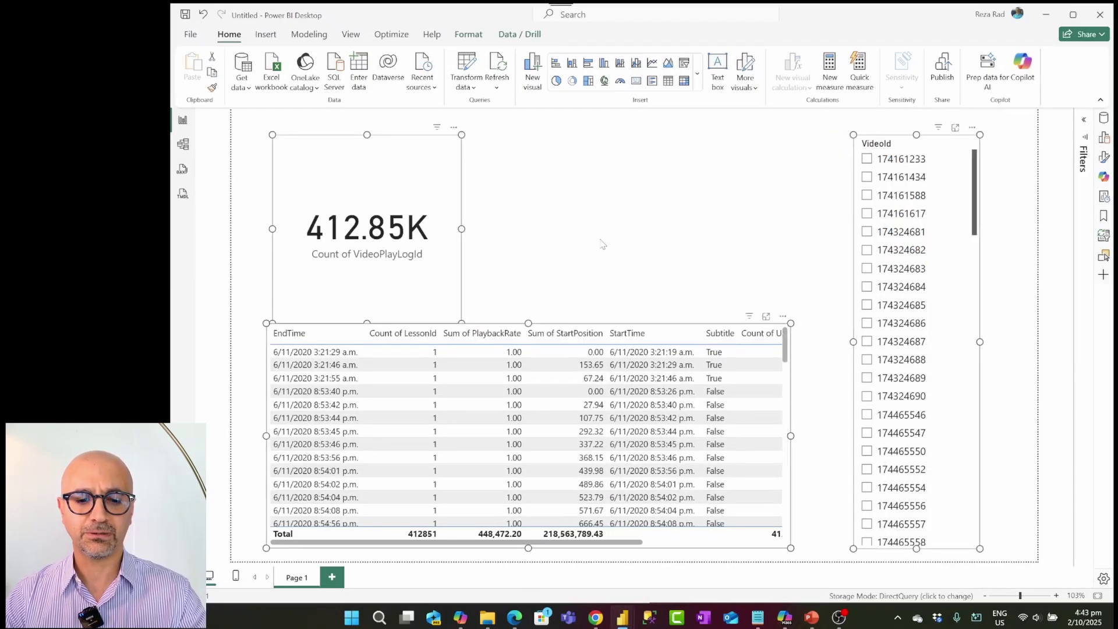
key(ctrl+c)
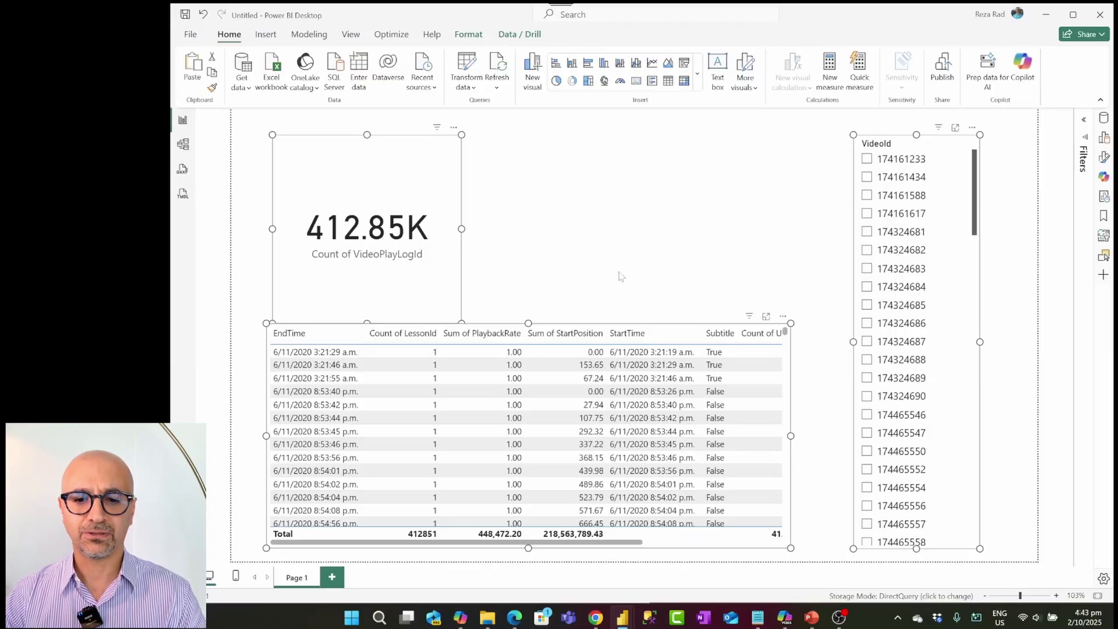
mouse_move(629, 623)
click(669, 553)
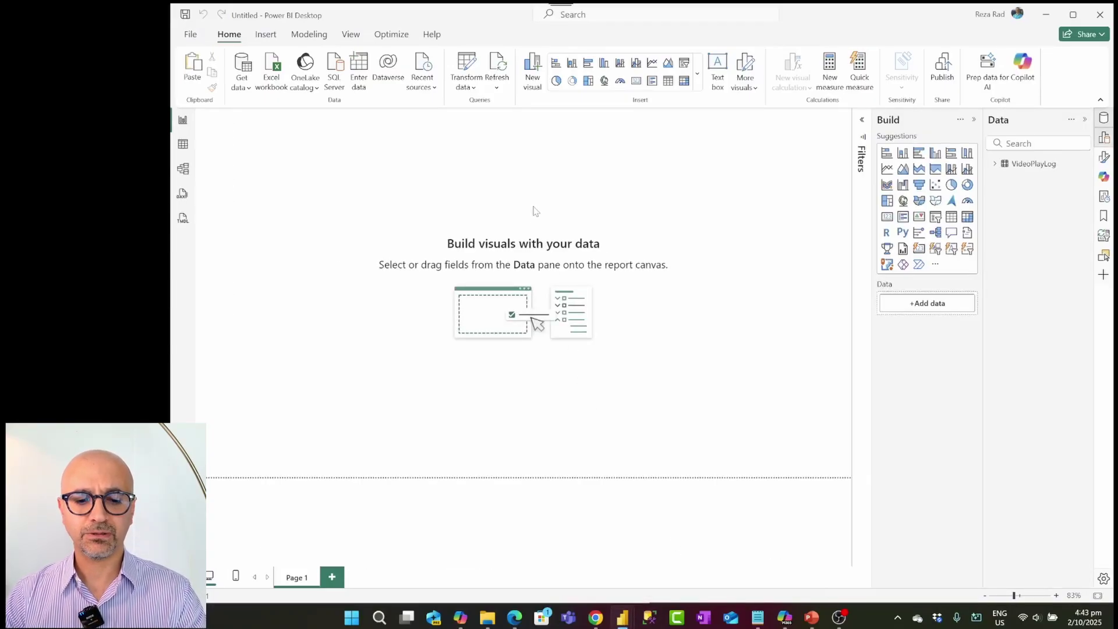
key(ctrl+v)
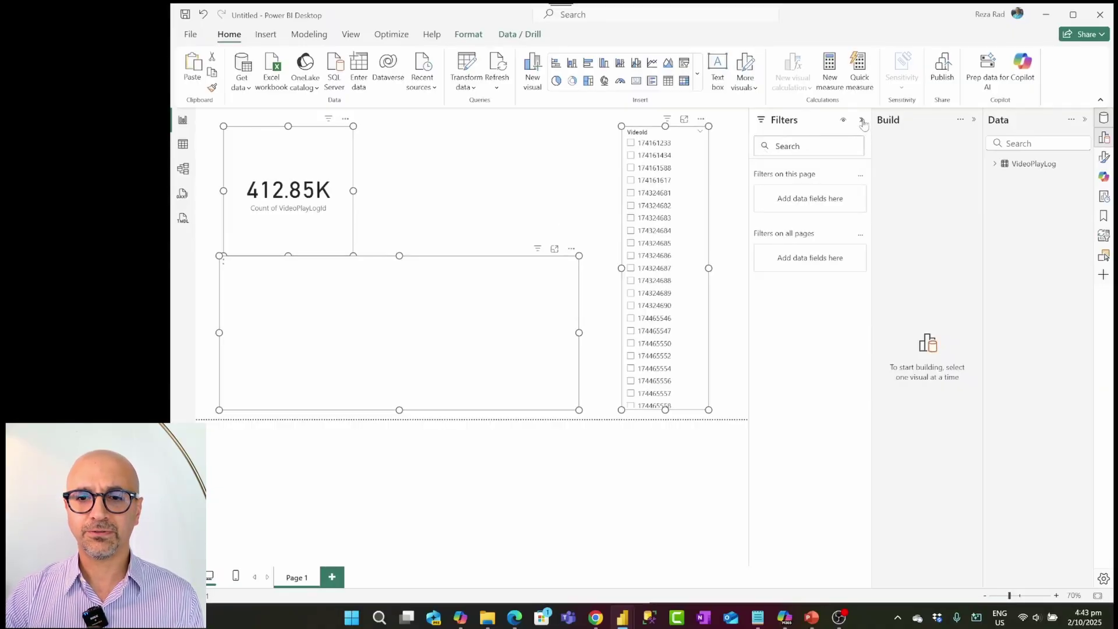
- Collapse the Filters, Build and Data panes in the Import report
click(861, 119)
click(973, 121)
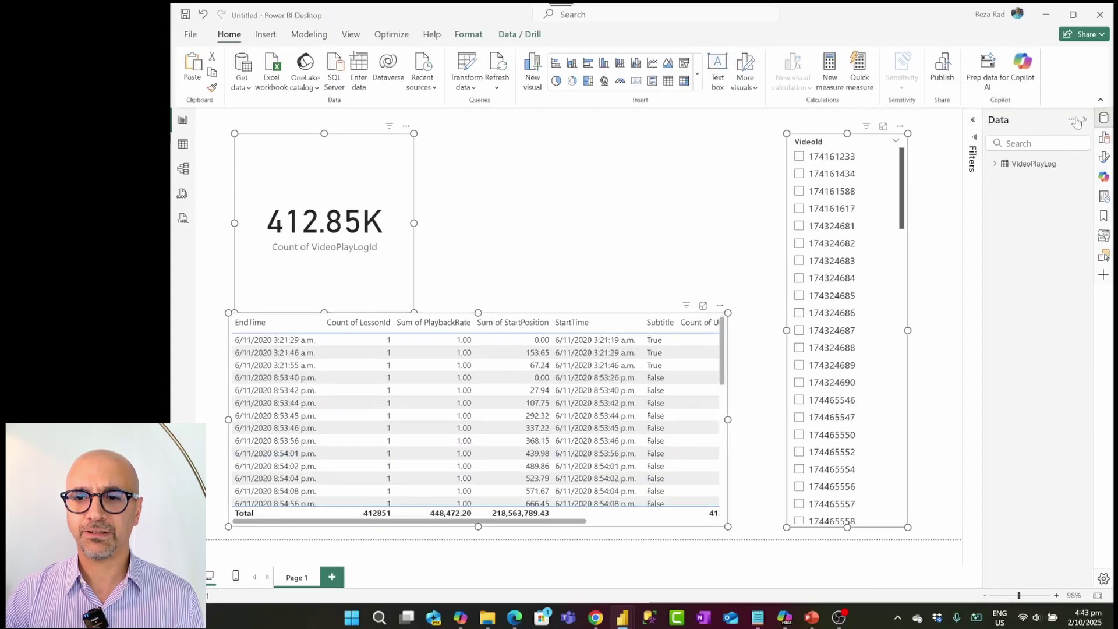
click(1084, 119)
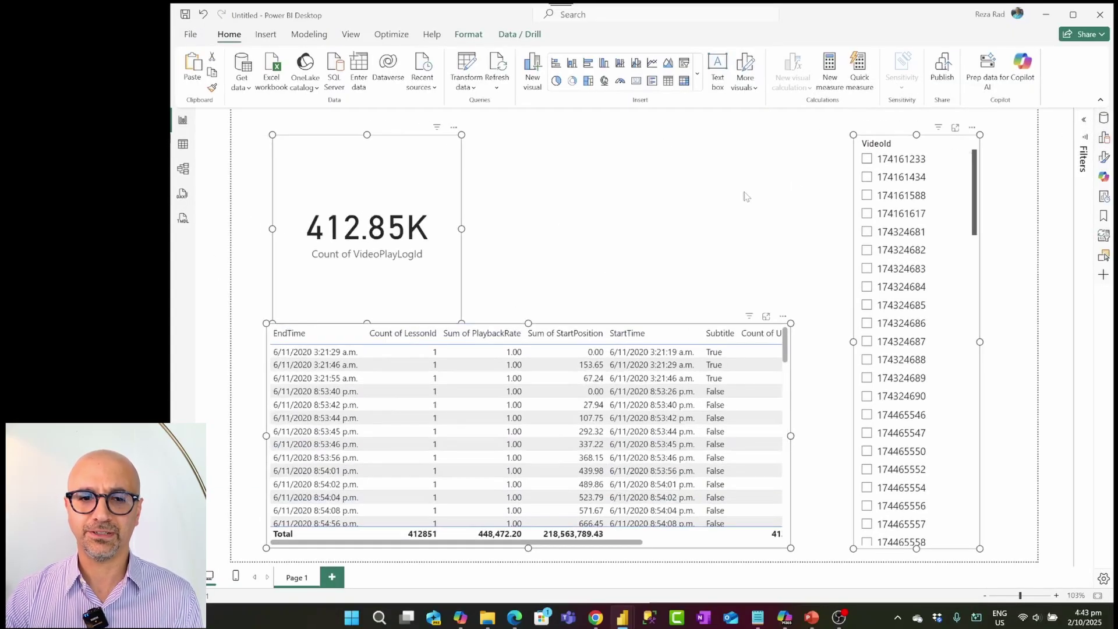
- Open the Performance analyzer pane from Optimize in the current report window
click(744, 193)
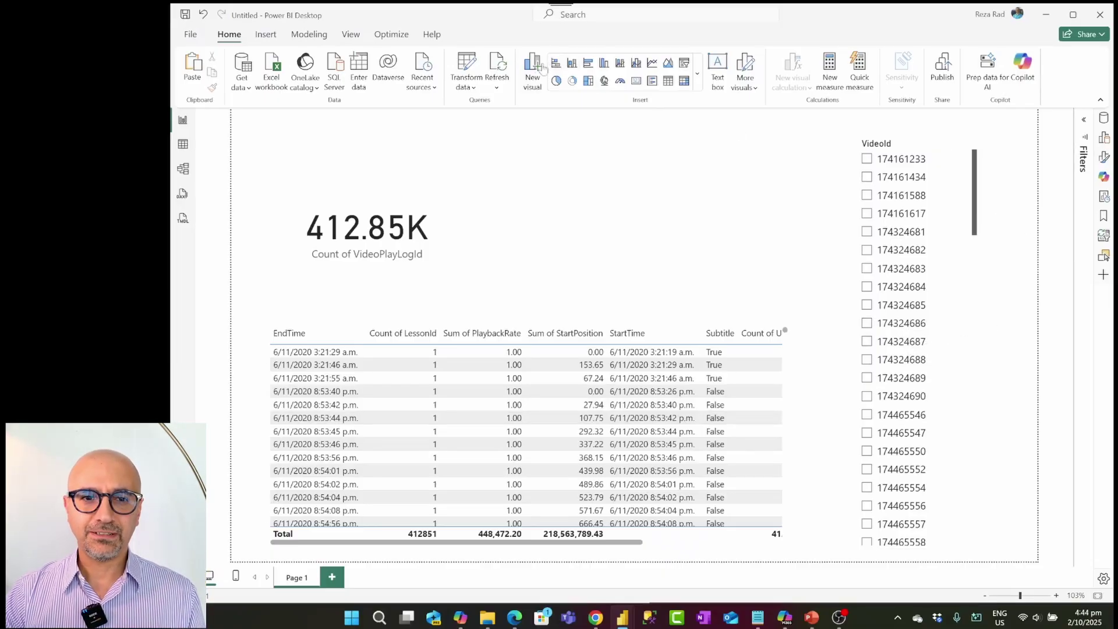
click(378, 43)
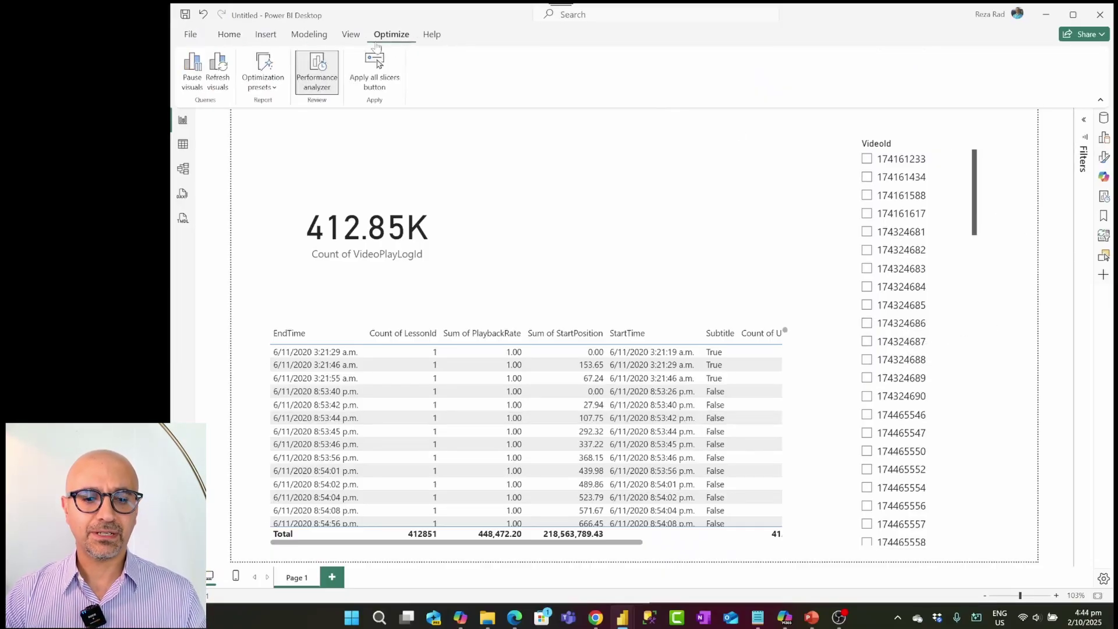
drag(432, 46, 549, 97)
drag(276, 85, 302, 144)
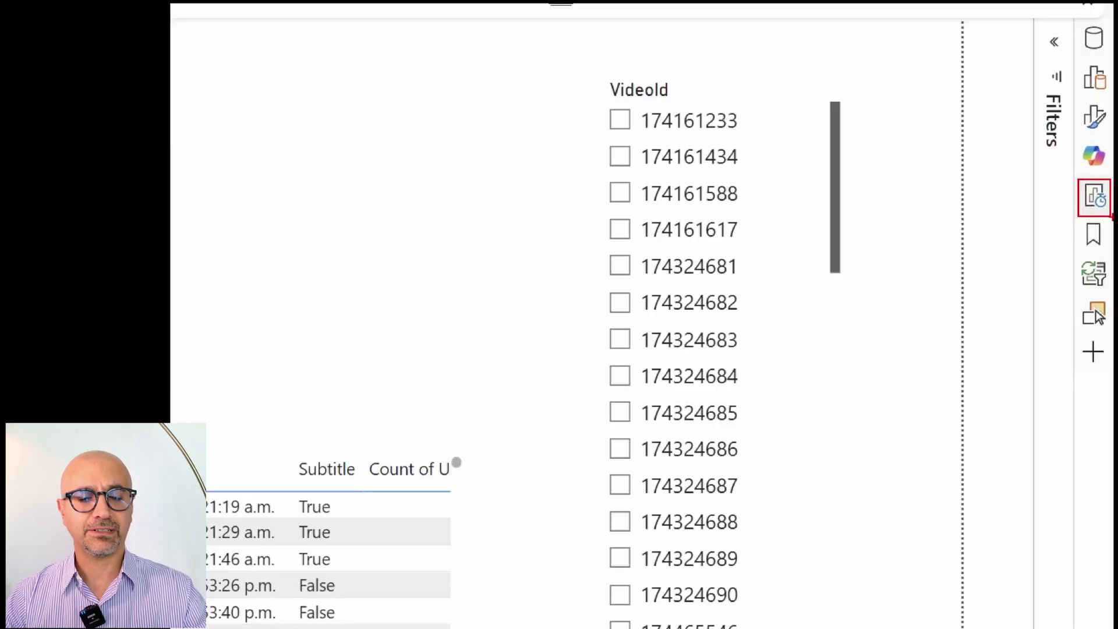
click(1094, 198)
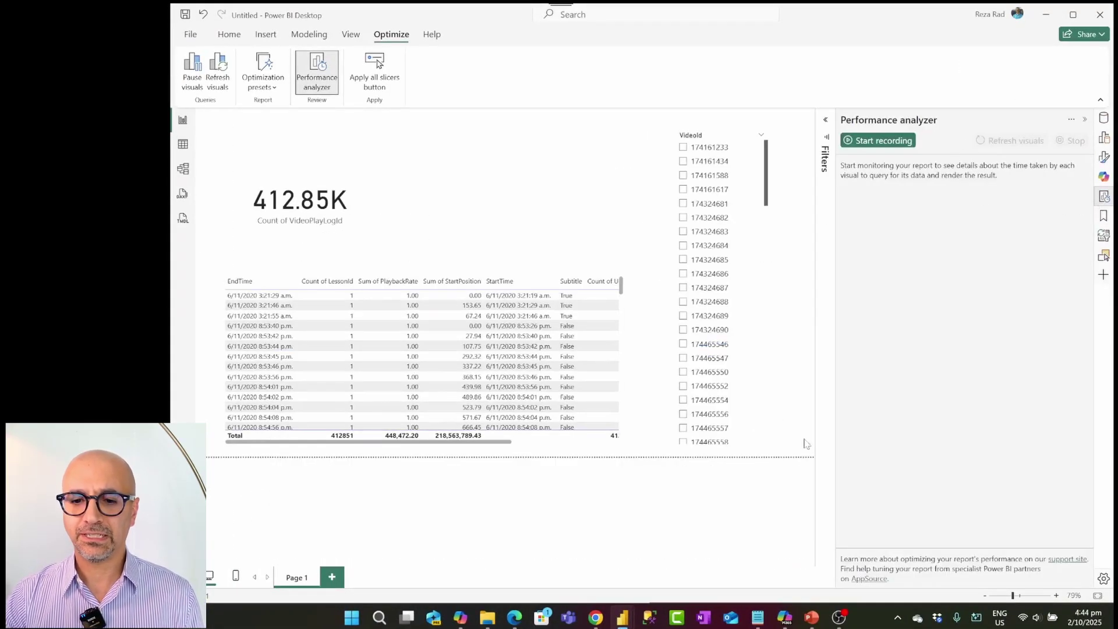
- Open Performance analyzer in the other report window too, then switch back
mouse_move(622, 617)
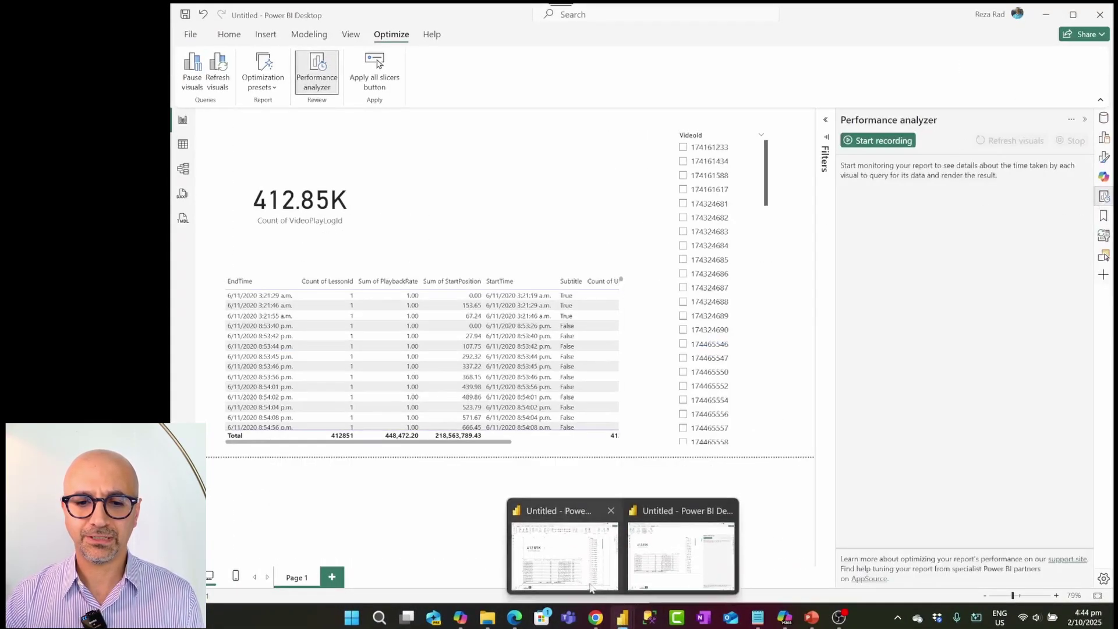
mouse_move(585, 582)
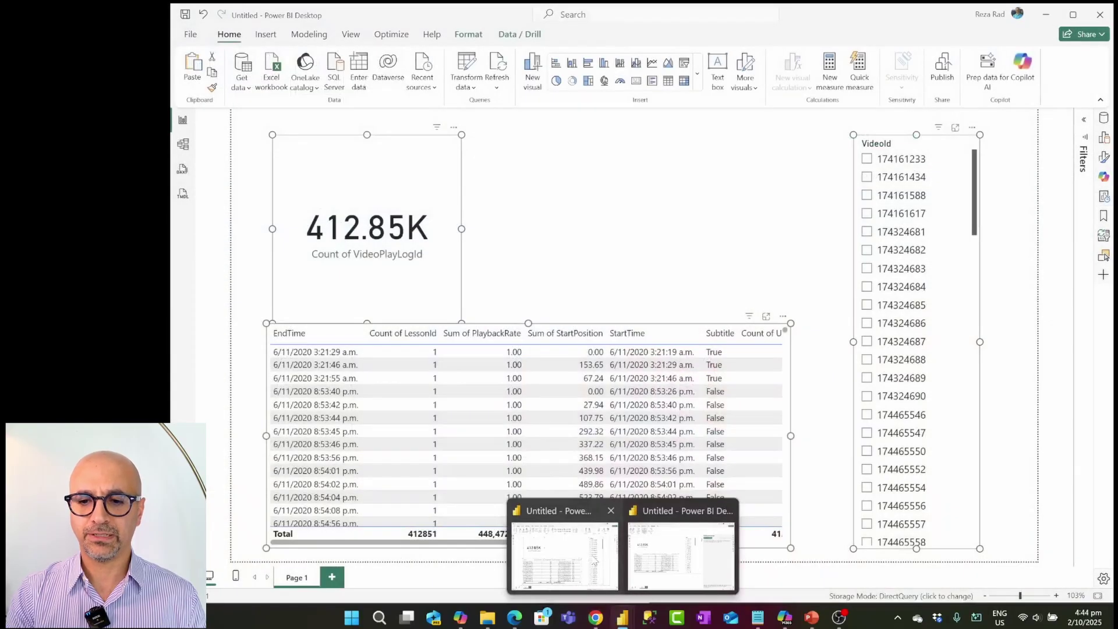
click(593, 562)
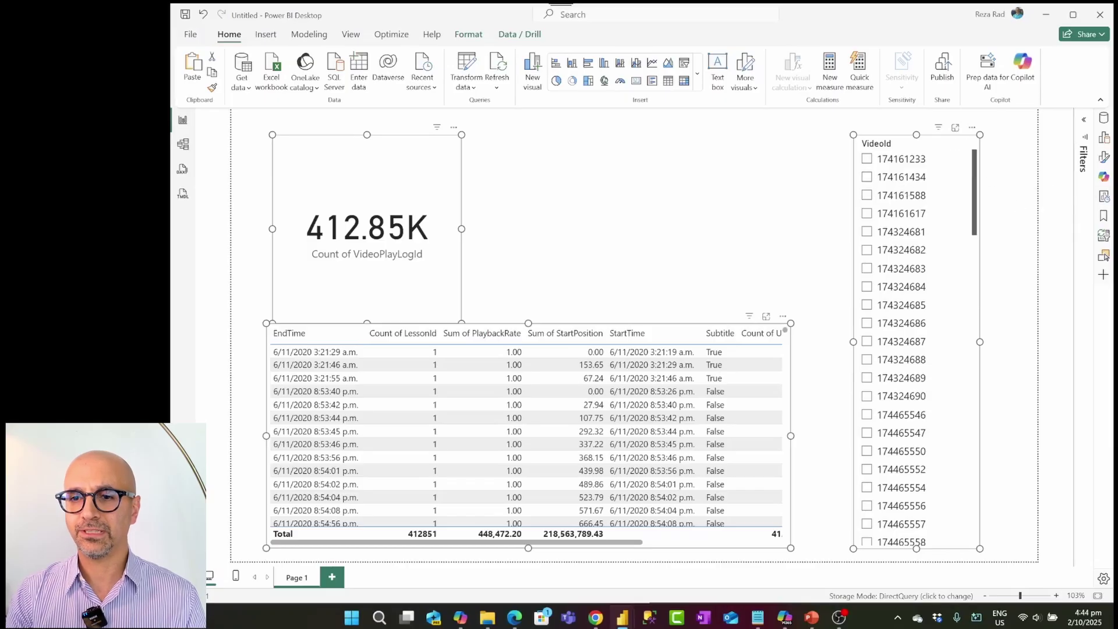
click(1101, 198)
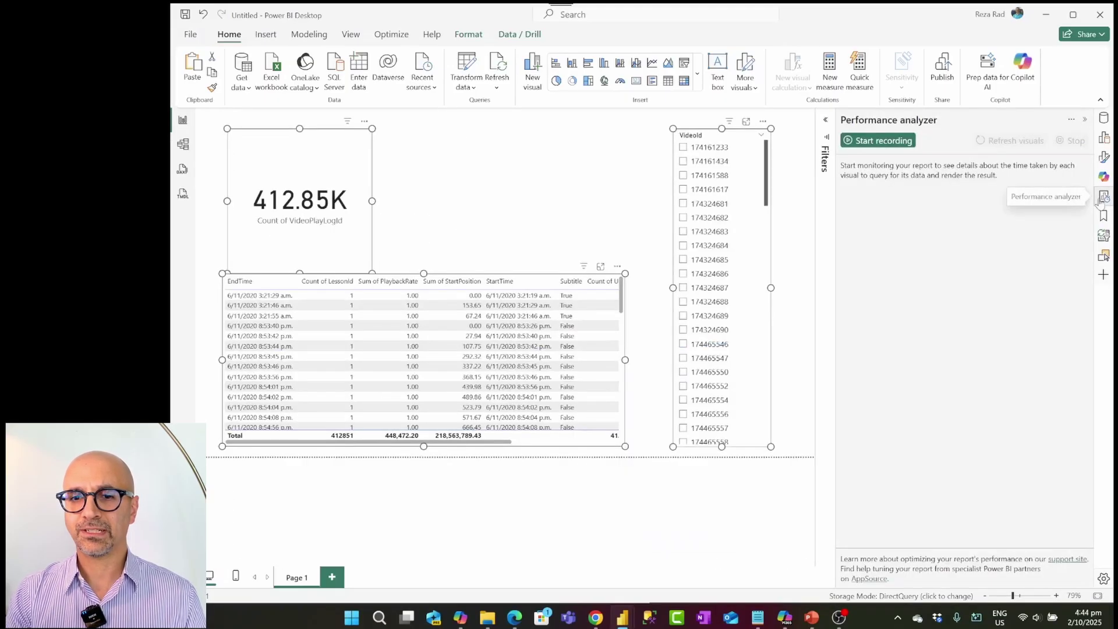
mouse_move(628, 622)
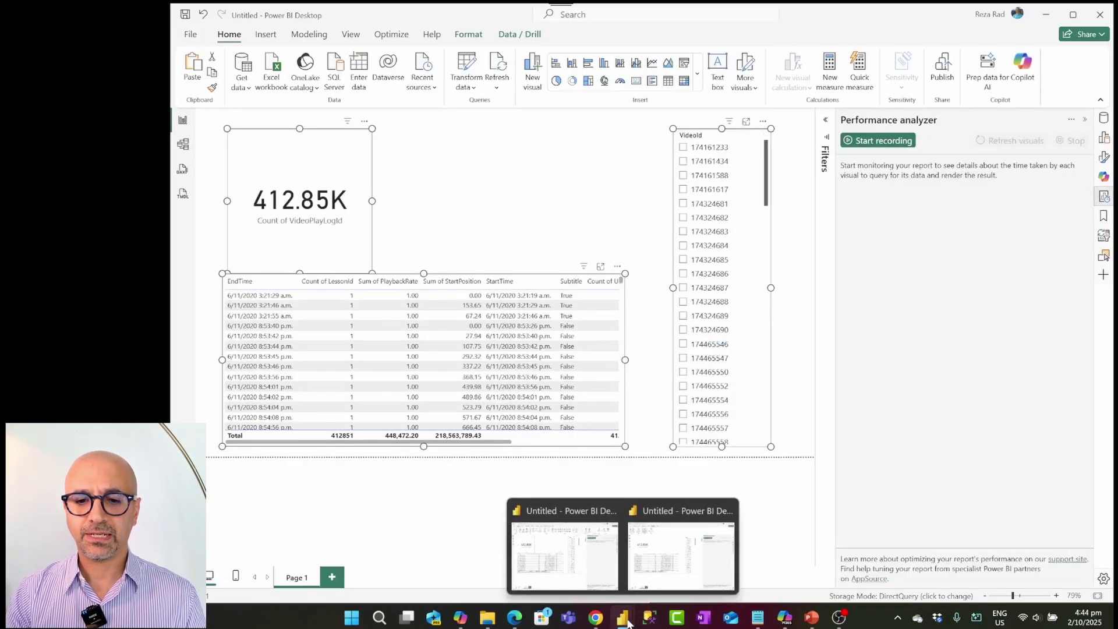
click(671, 585)
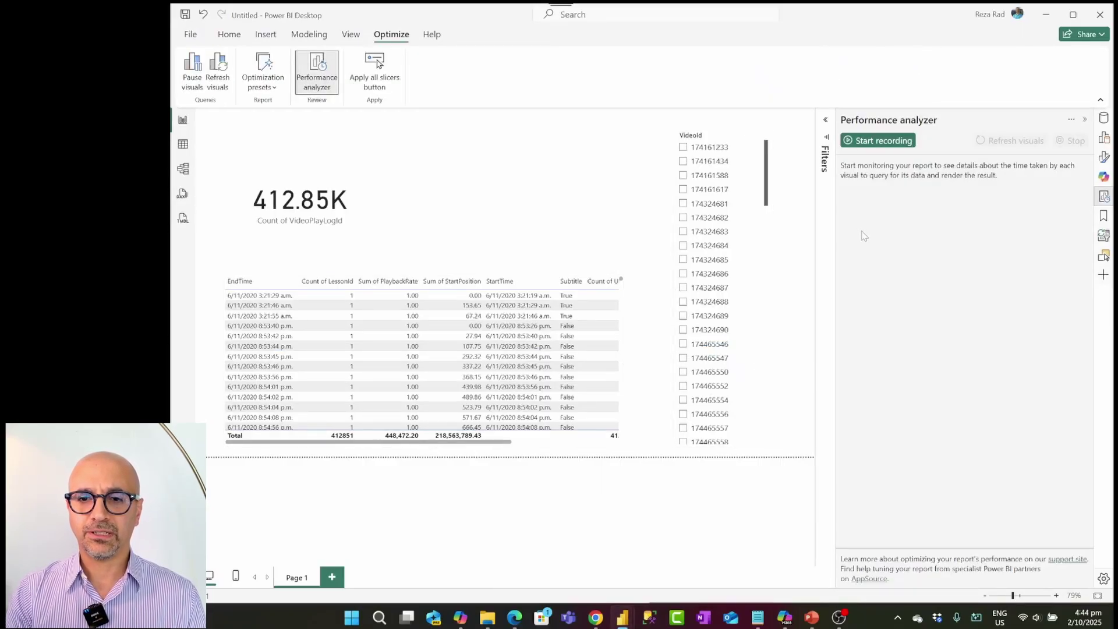
- Record Performance Analyzer timings while filtering to VideoIds 174324683, 174324685, 174324687 and 174324690
click(874, 142)
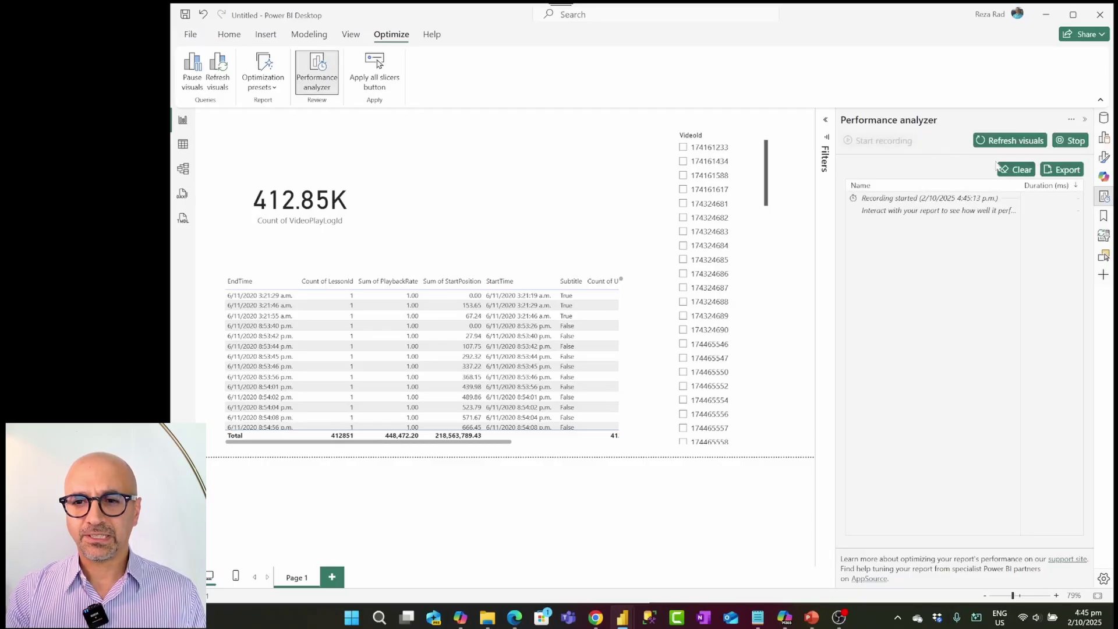
click(710, 233)
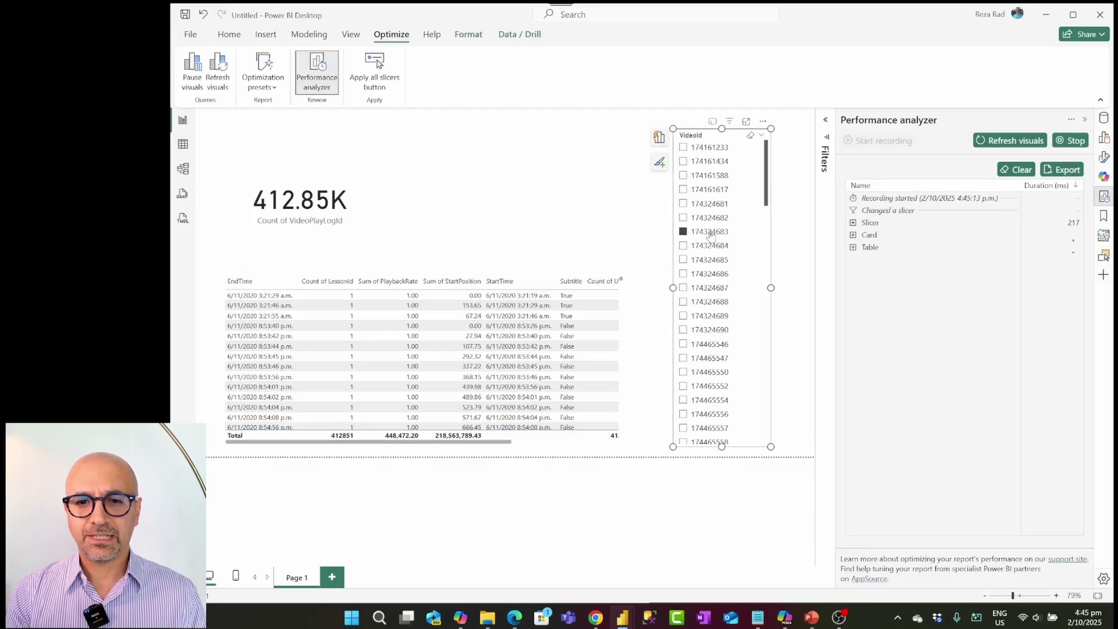
click(705, 260)
click(703, 287)
click(707, 330)
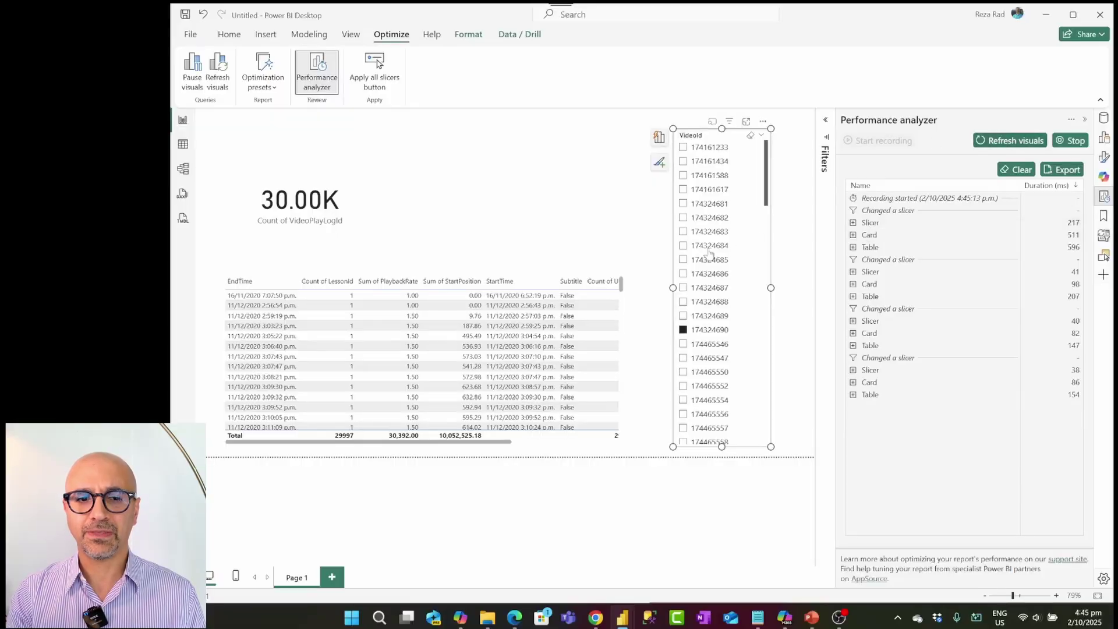
click(1070, 140)
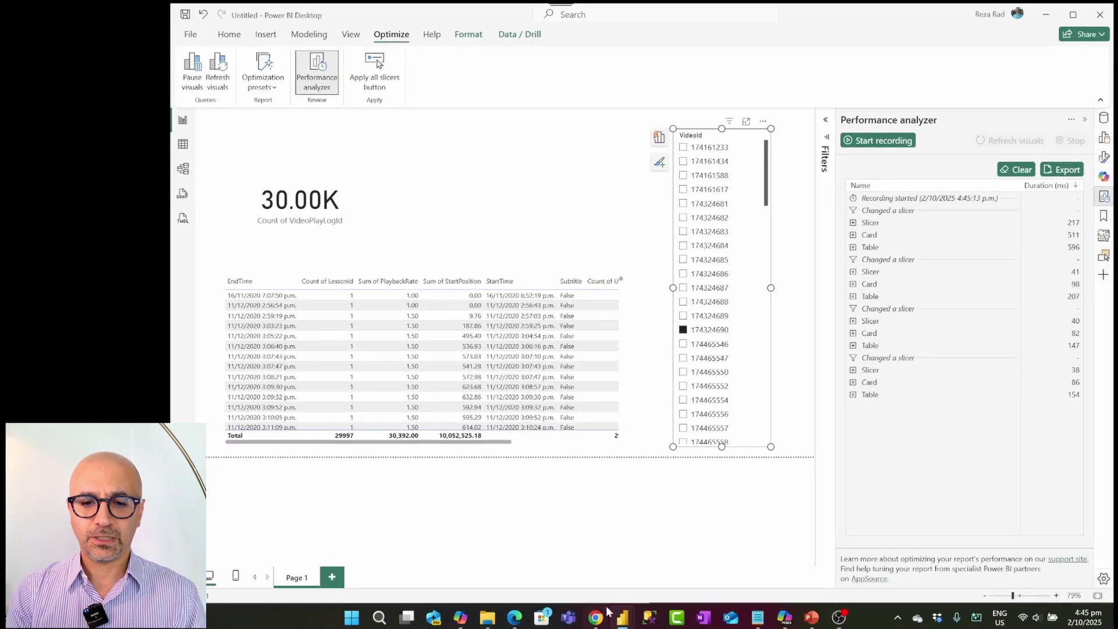
- In the DirectQuery report, record timings while filtering to VideoIds 174324681, 174324683, 174324689 and 174324685
mouse_move(622, 618)
click(576, 578)
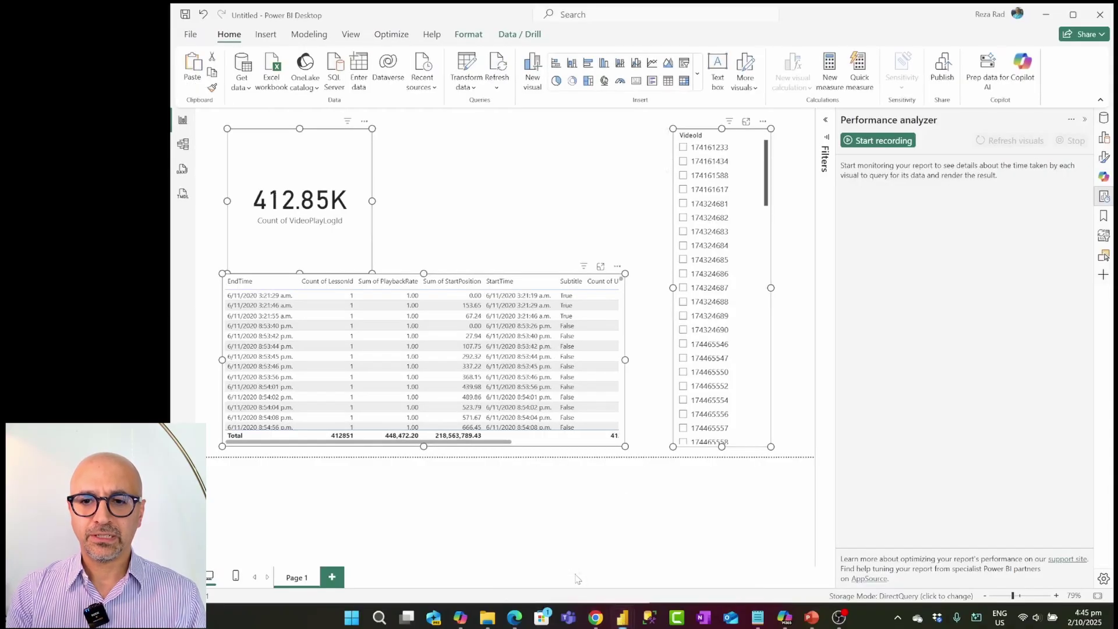
click(871, 141)
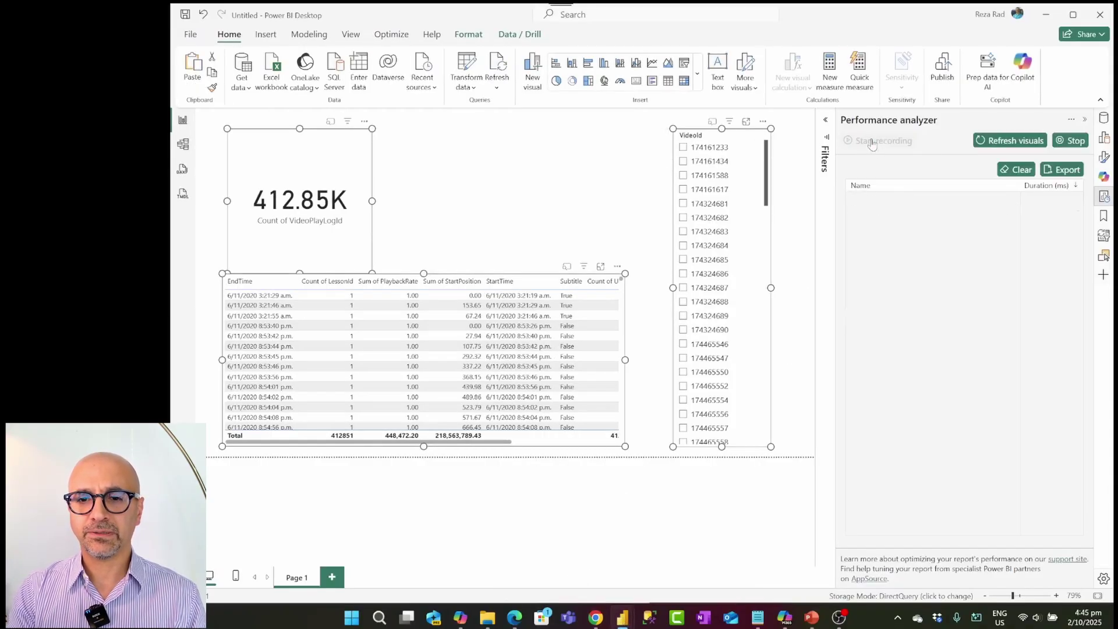
click(707, 207)
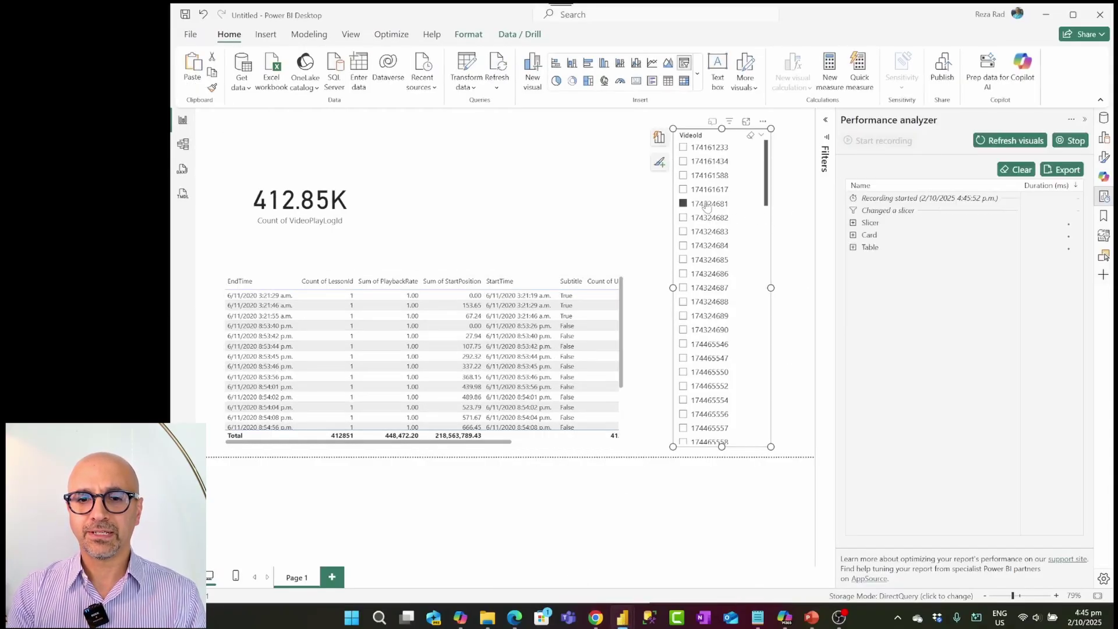
click(701, 233)
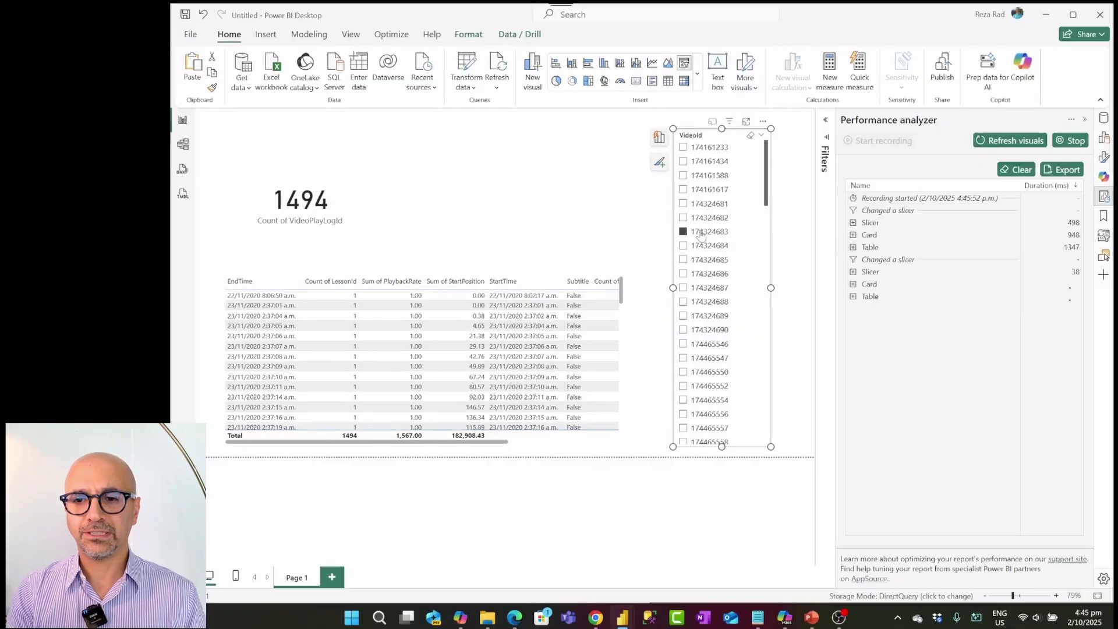
click(707, 315)
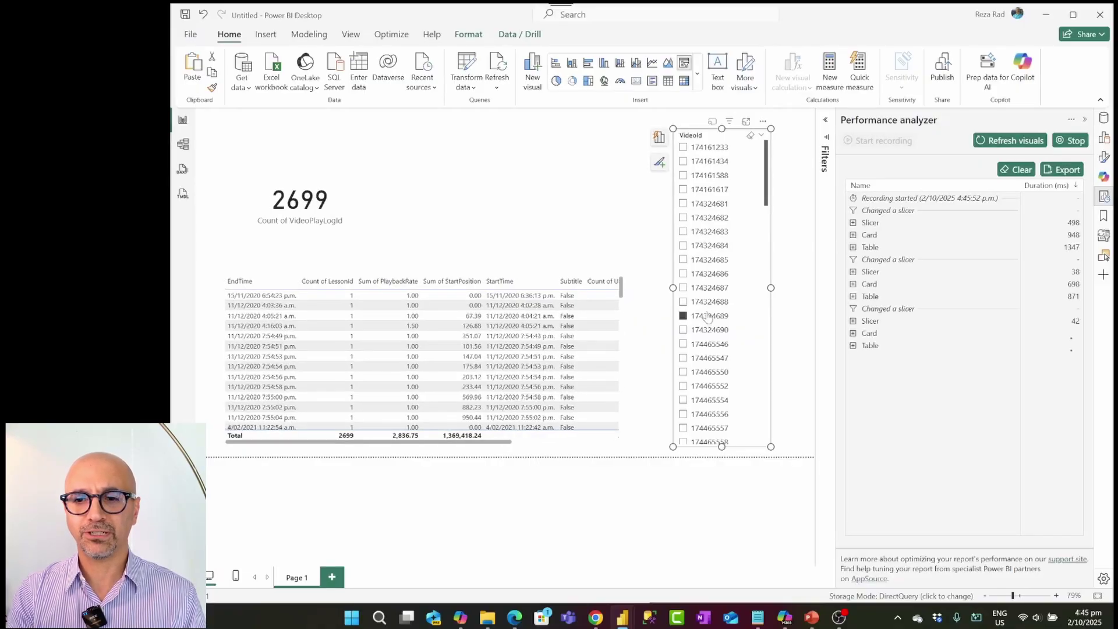
click(715, 261)
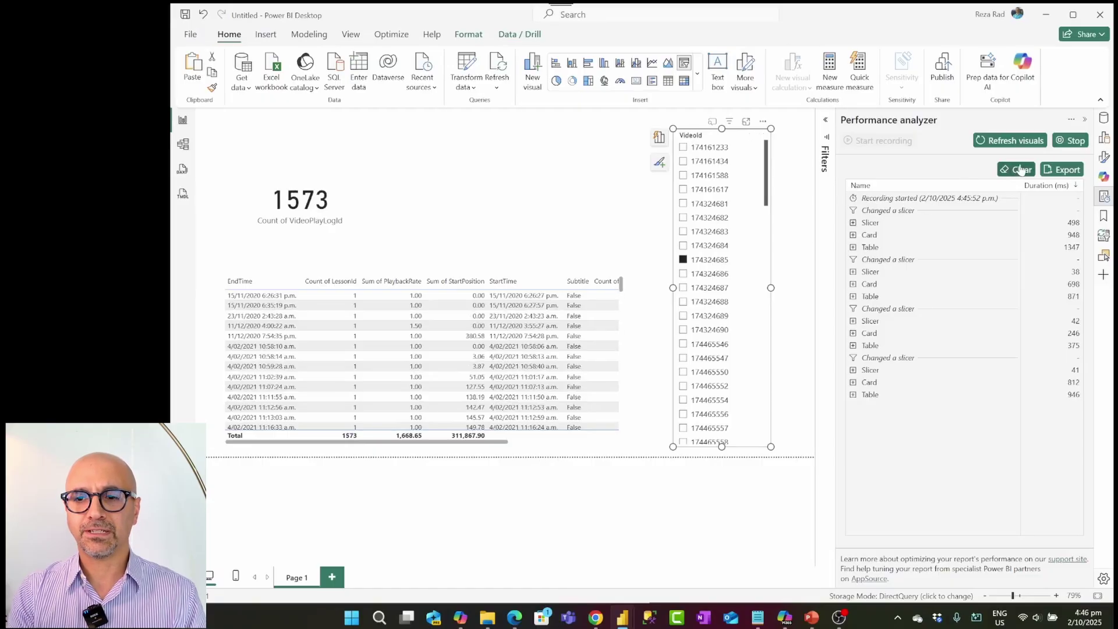
click(1072, 141)
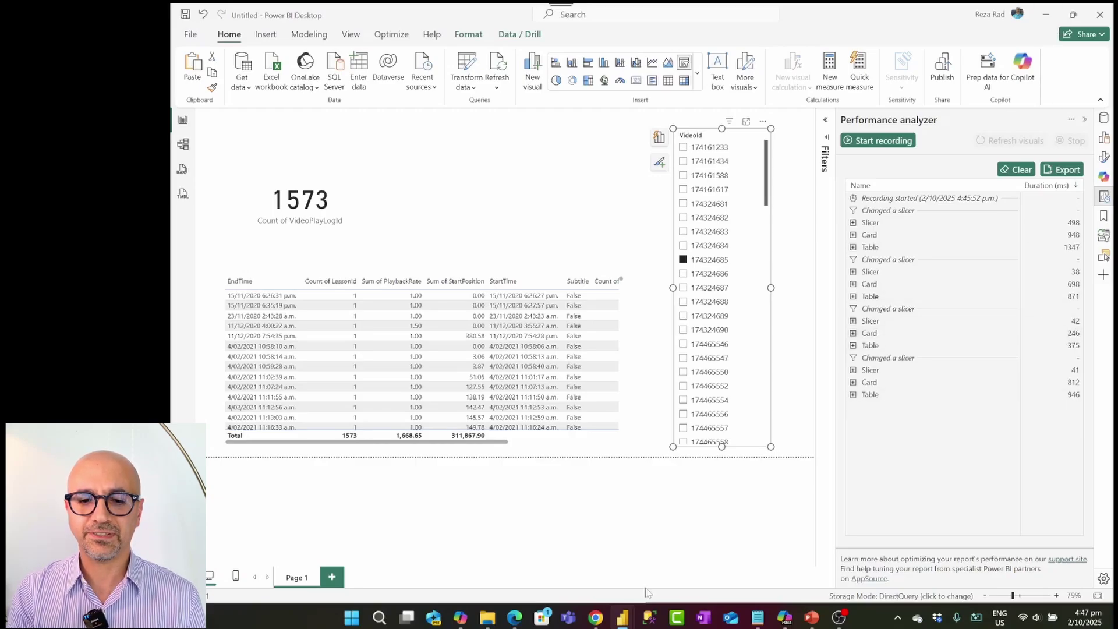
- Bring back the Import report's timing log, then run the Myths for DirectQuery slides from the beginning
mouse_move(625, 622)
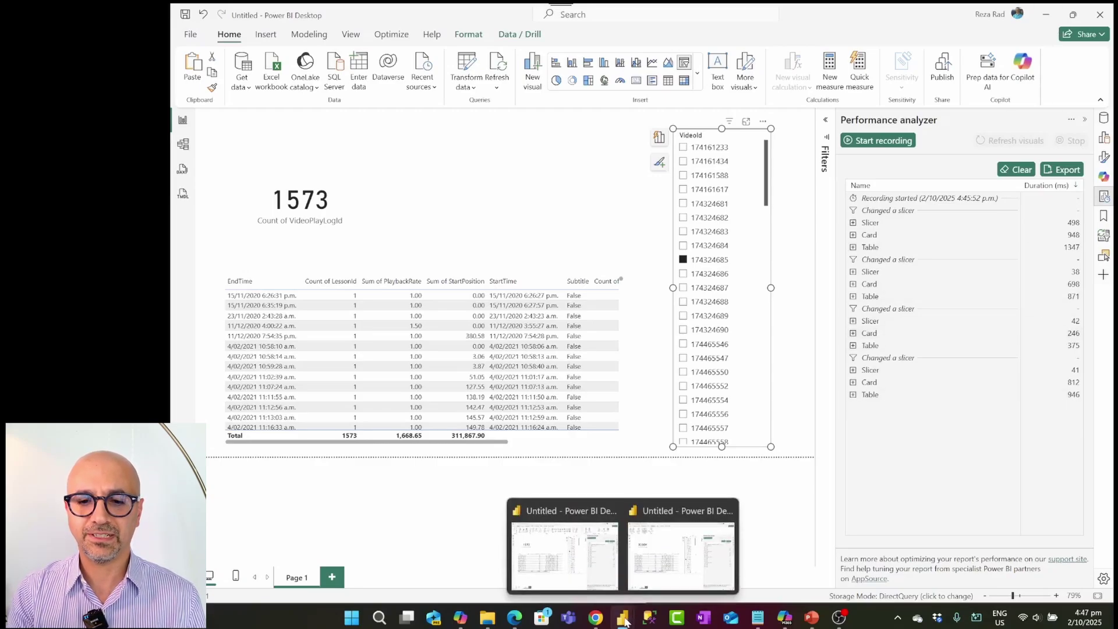
click(646, 567)
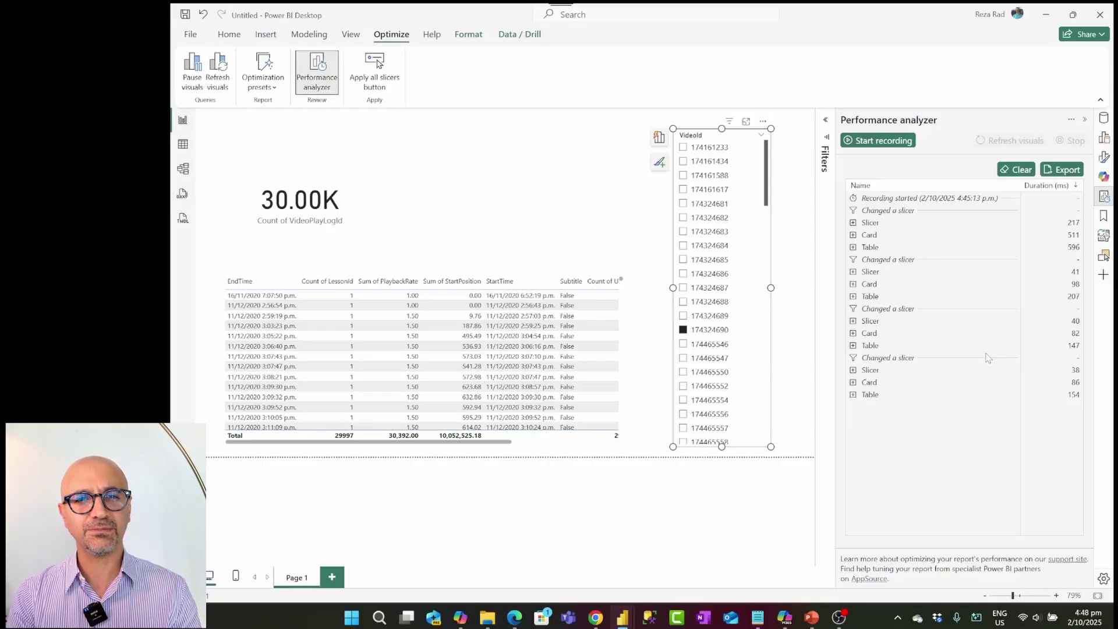
click(814, 622)
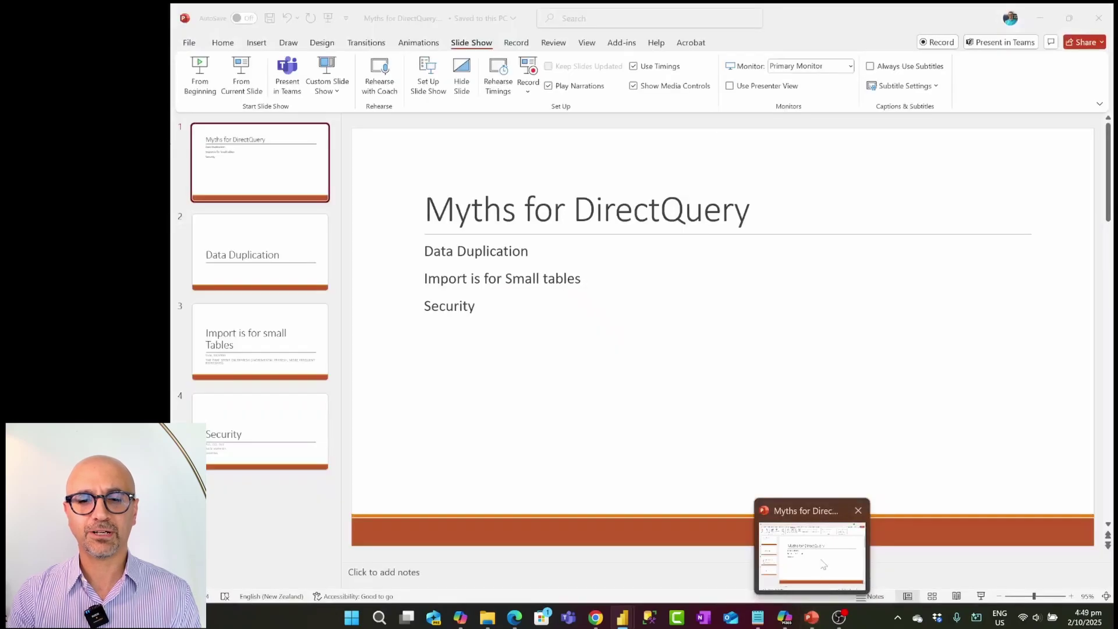
click(208, 72)
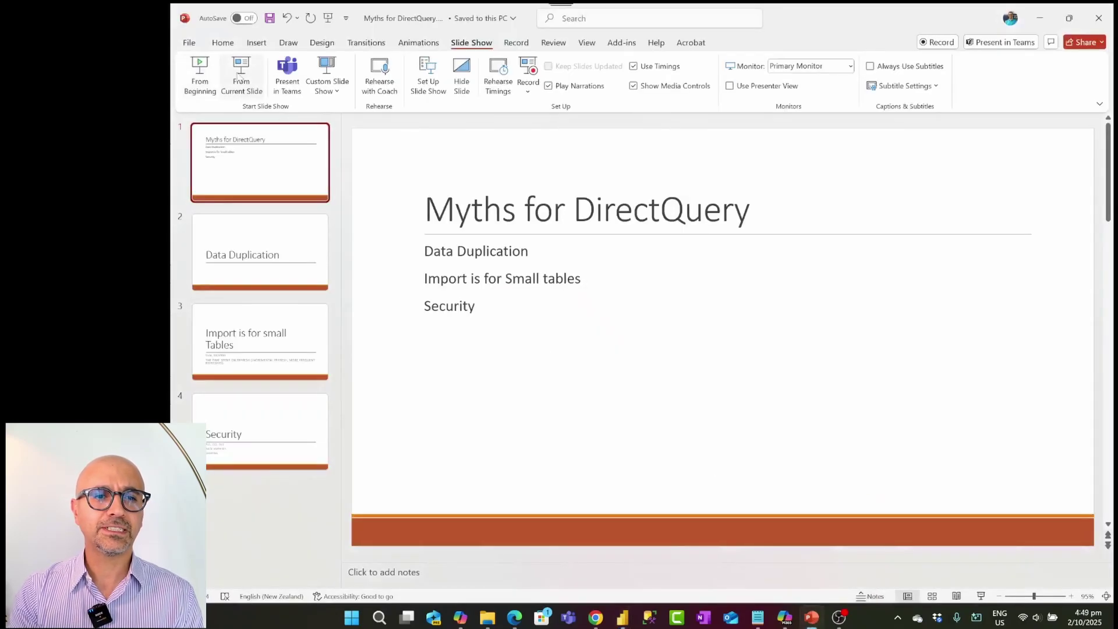